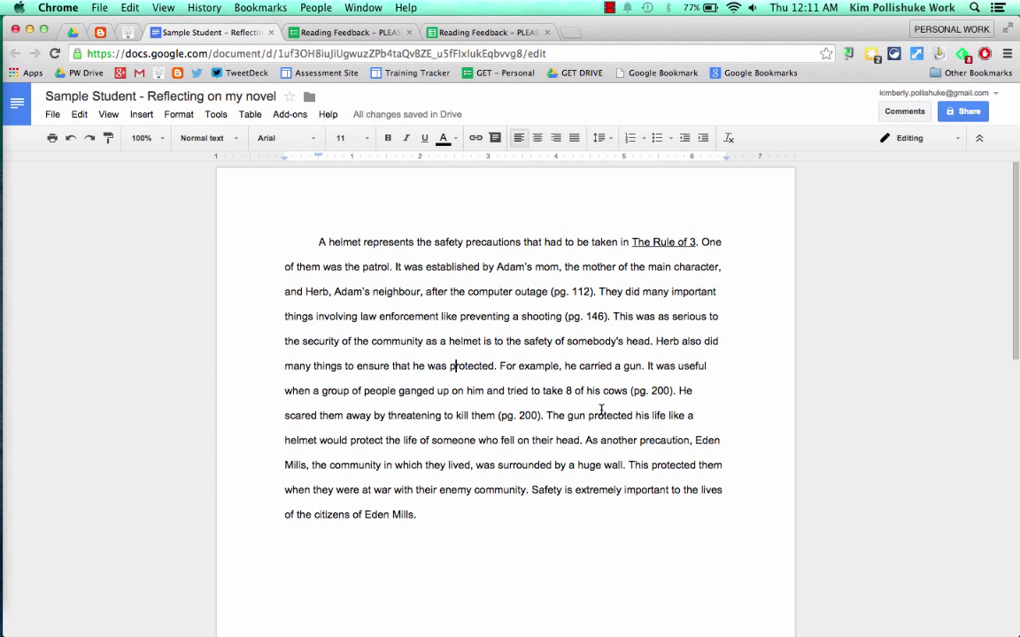
Add the comment "Where is your text reference?" to the (pg. 146) citation in the student's paragraph
drag(549, 316, 609, 320)
key(super+alt+m)
text(Where is your text reference?)
key(super+Return)
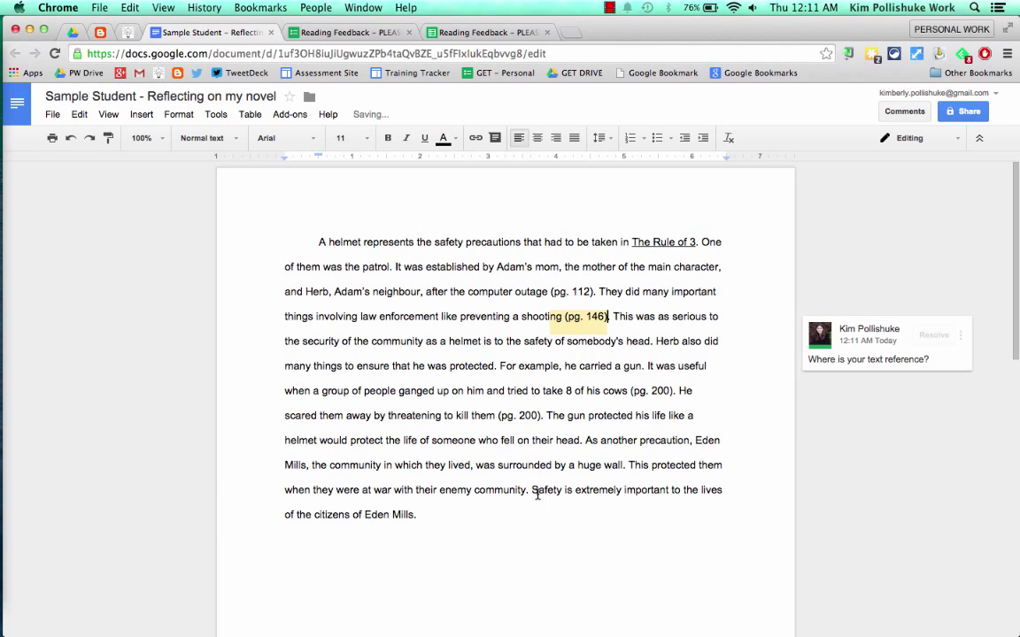
Add the comment "This is a bit repetitive." to the start of the paragraph's closing sentence about safety
drag(532, 490, 603, 489)
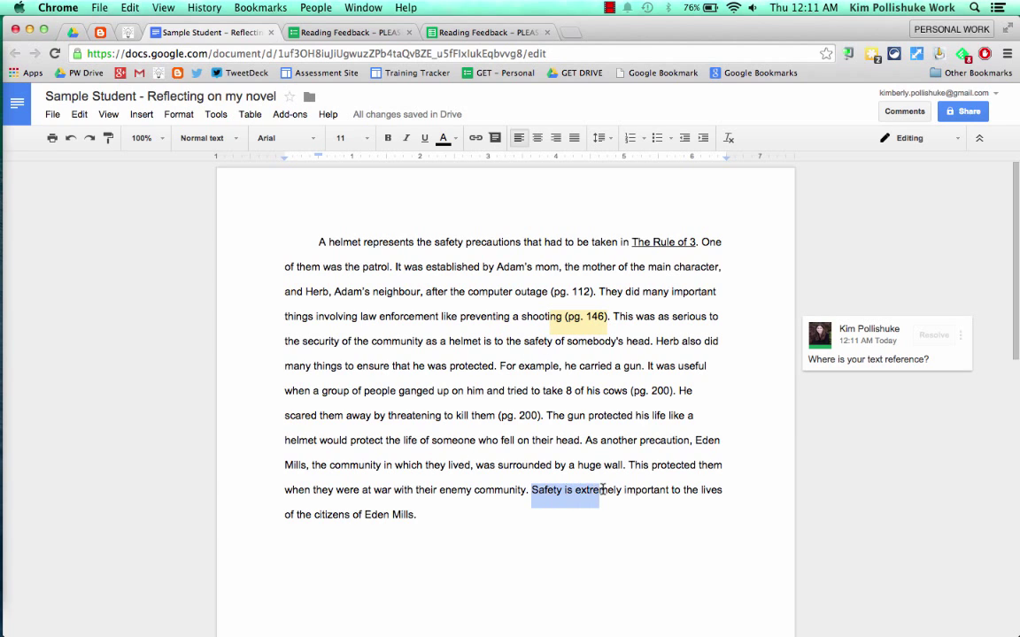
key(ctrl+alt+m)
text(This is a bit repetitive.)
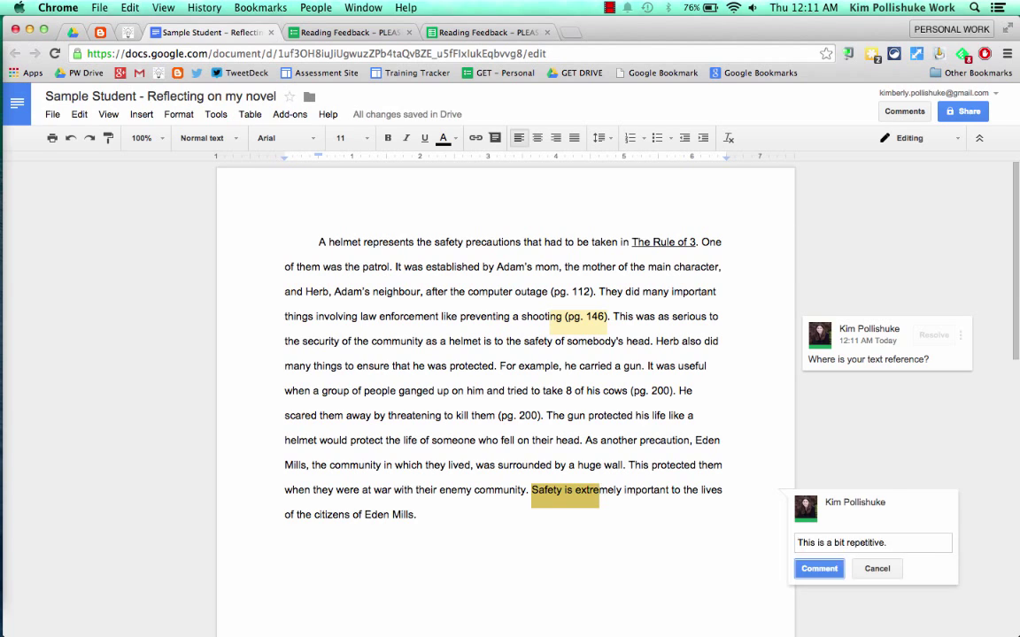
click(760, 566)
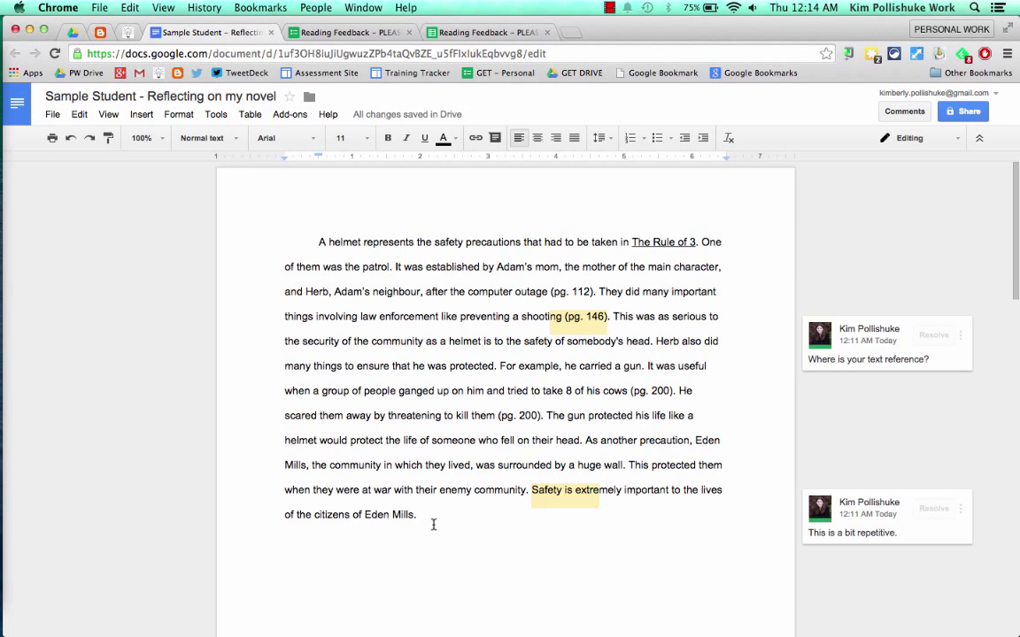
Below the paragraph, add a "Strengths:" heading followed by "This is a good idea for a symbol. It makes perfect sense."
key(Return)
key(Return)
text(Strengths:)
key(Return)
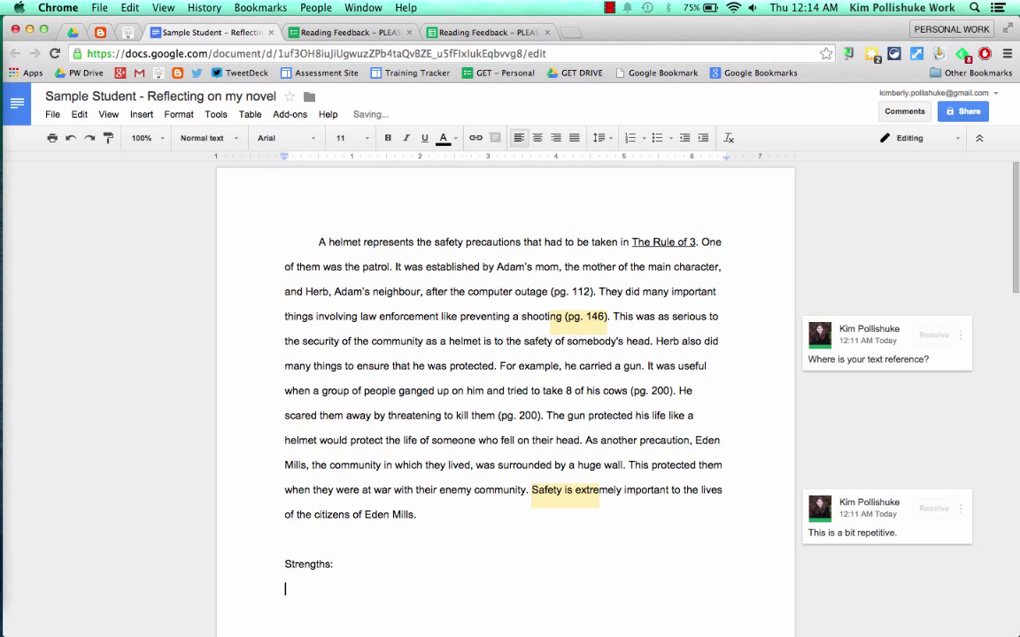
scroll(312, 555, down, 1)
text(This is a good idea for a symbol. It makes perfect sense.)
key(Return)
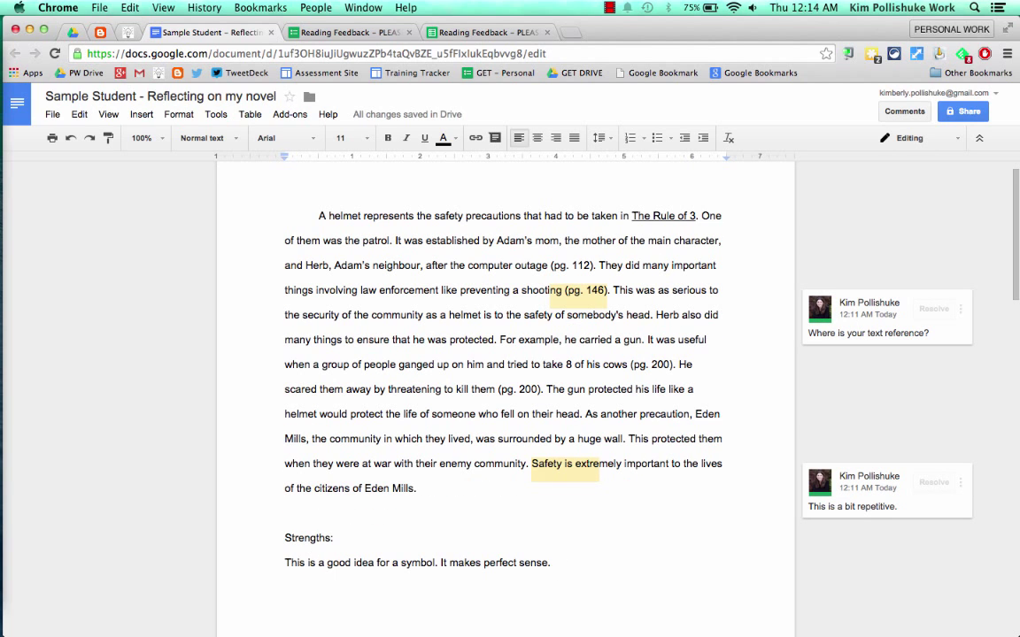
Add a "Next Steps:" list: 1 requests quotes as specific text references, 2 reads "Continue to work on avoiding repetitive closing sentences."
key(Return)
text(Next Steps:)
key(Return)
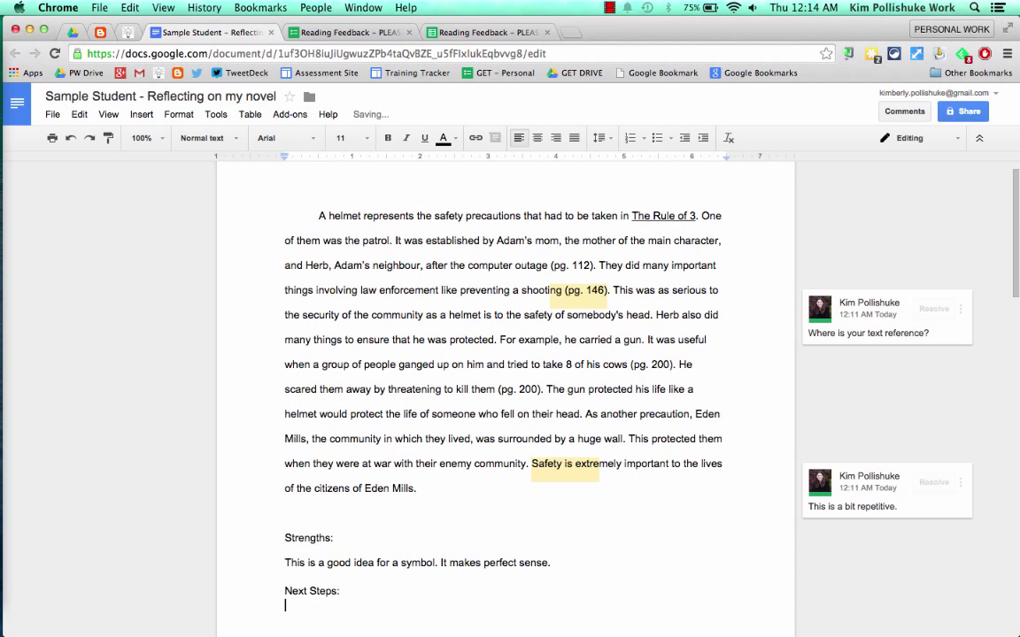
scroll(315, 428, down, 3)
text(1. Where are all the specific text references? You've got page references and specific events from the novel but you forgot the quotes. Please see if you can find some text references to support your ideas. 2. Continue to work on avoiding repetitive closing sentences.)
scroll(315, 429, up, 1)
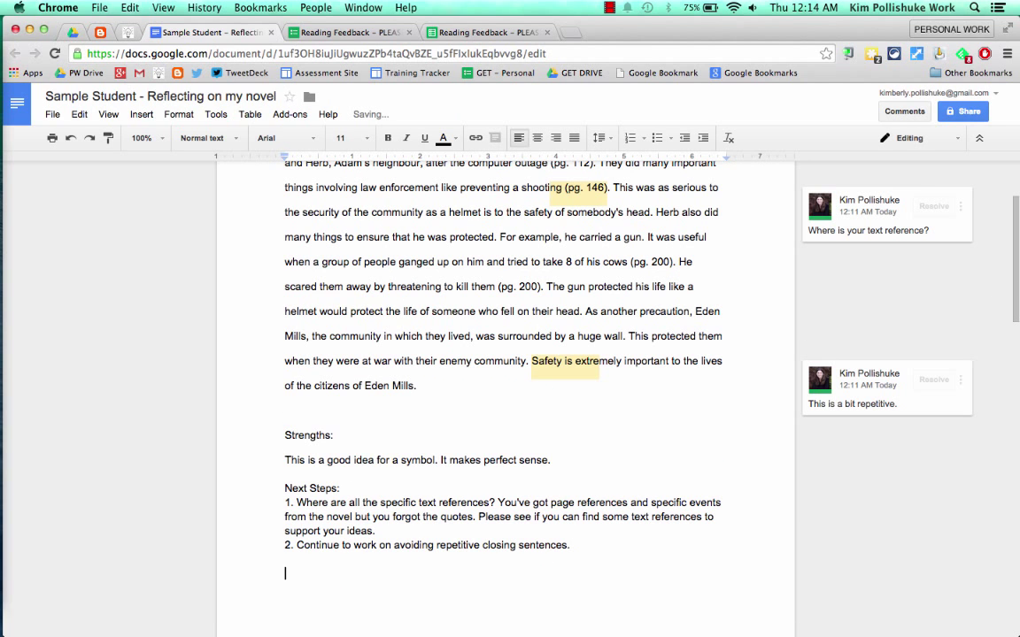
Add the line "LEVEL: 3+" below the next steps and delete it again
text(LEVEL: 3+)
scroll(506, 398, up, 2)
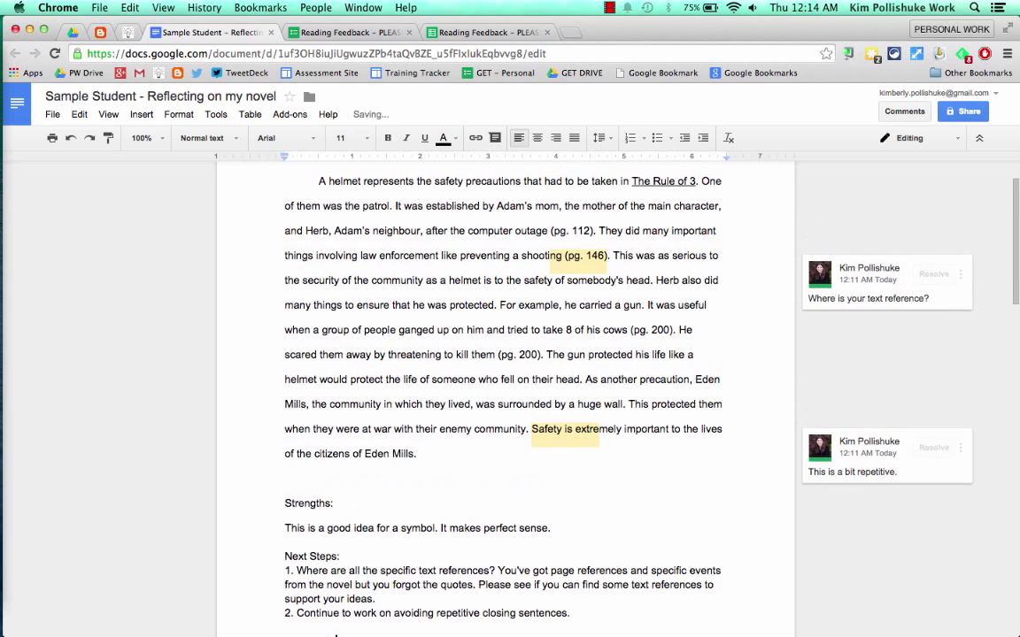
scroll(506, 399, down, 1)
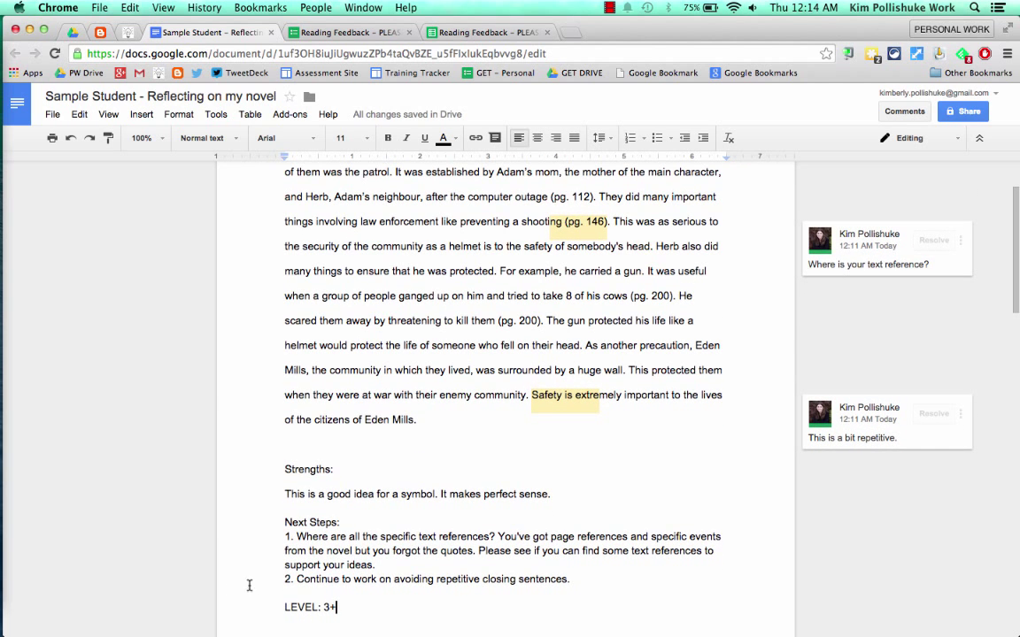
drag(284, 607, 339, 609)
key(BackSpace)
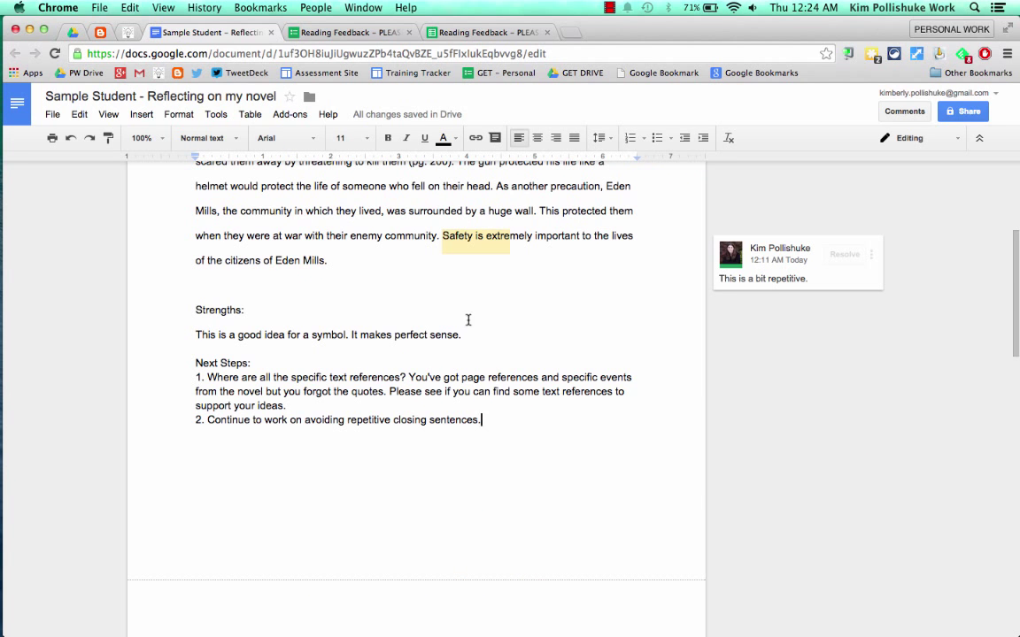
Open the Reading Feedback form and look over its student choices, feedback fields and level options
click(356, 32)
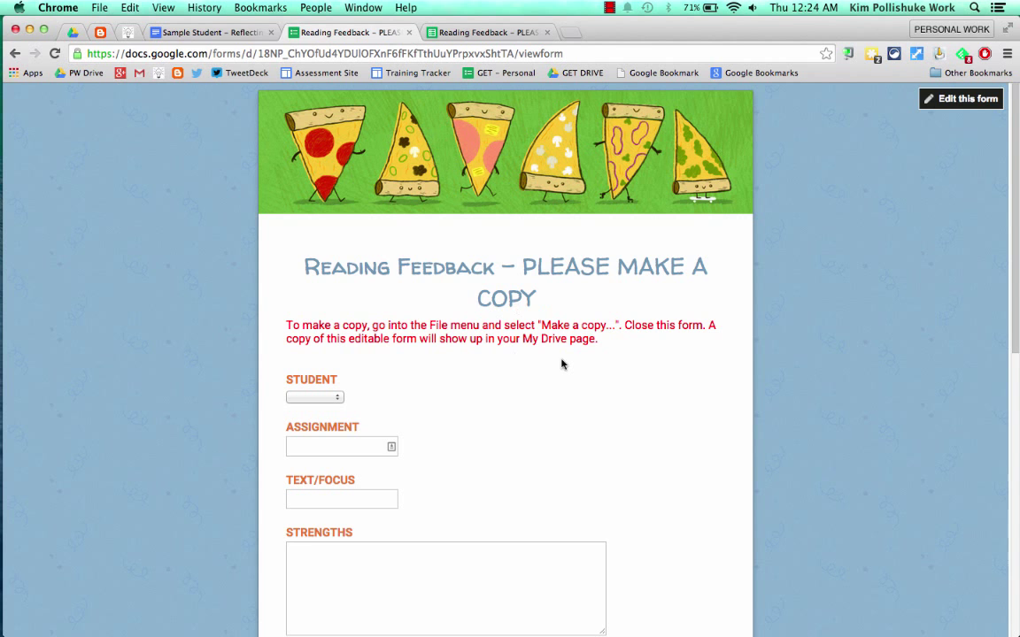
scroll(561, 364, down, 5)
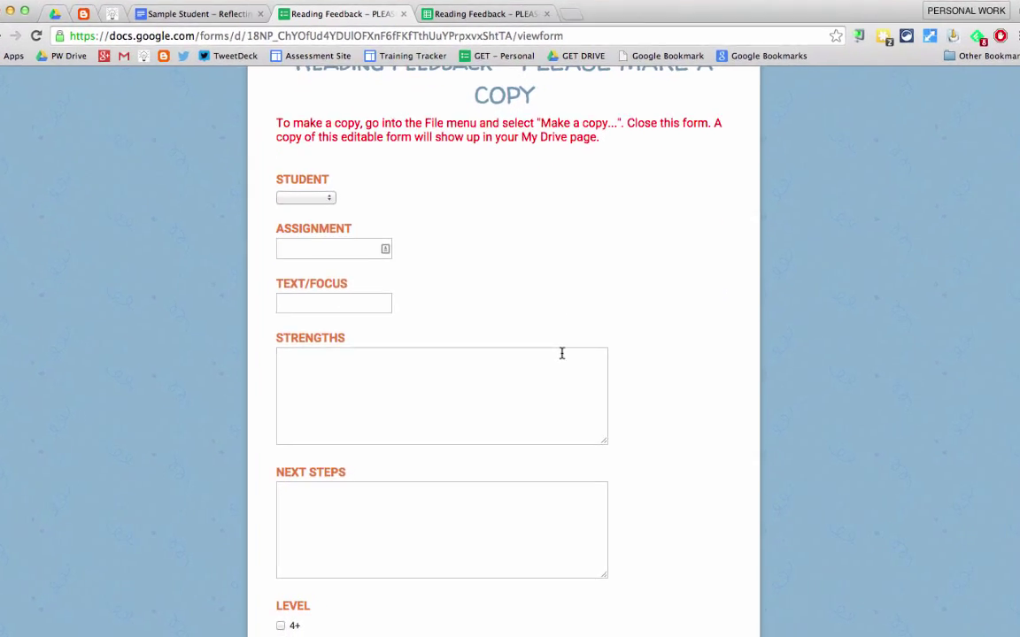
click(327, 198)
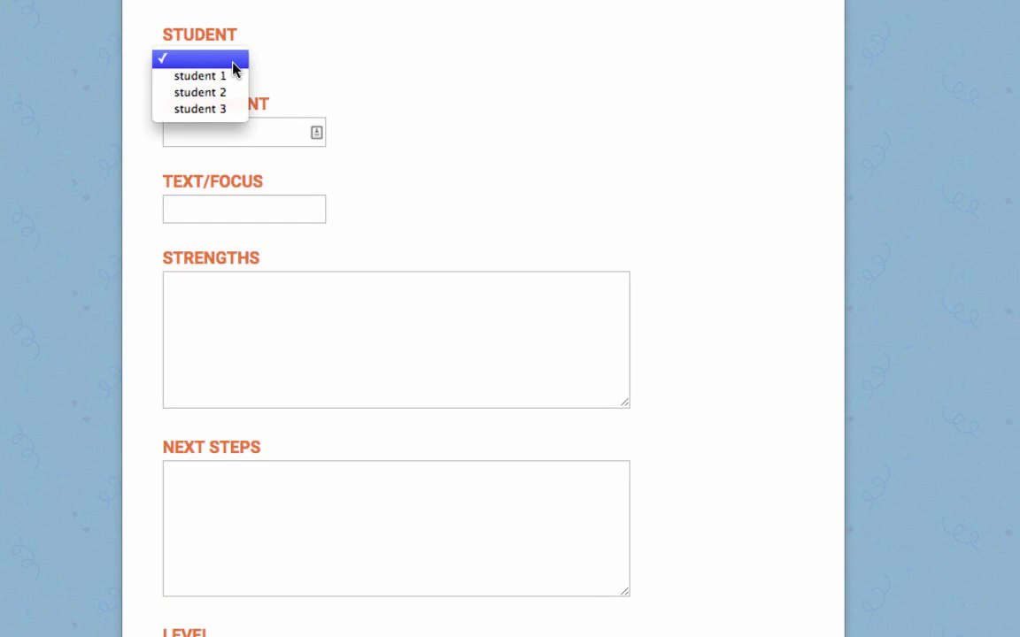
click(235, 62)
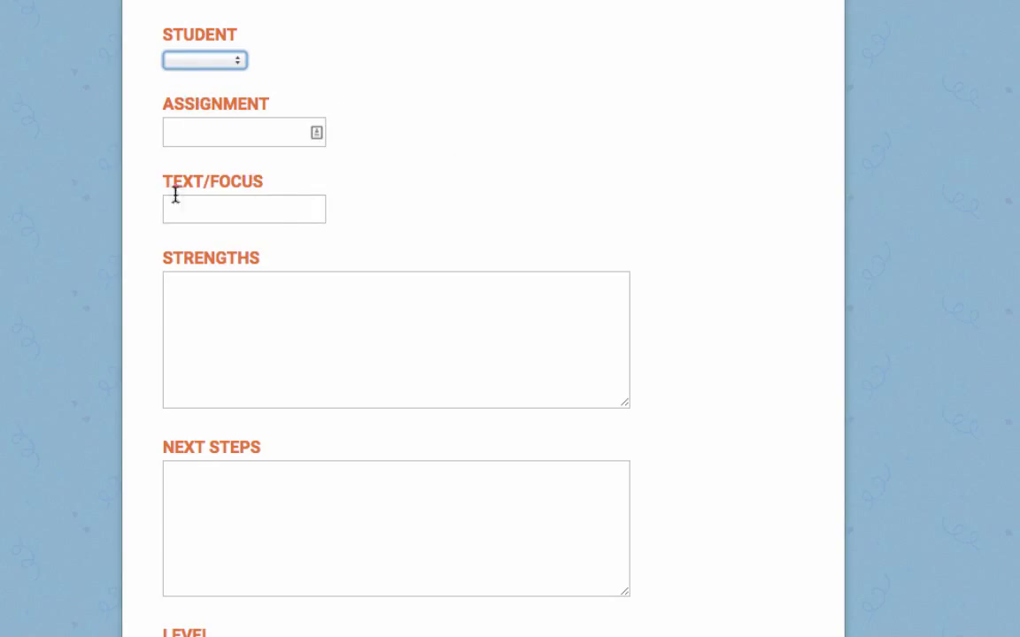
scroll(244, 319, down, 5)
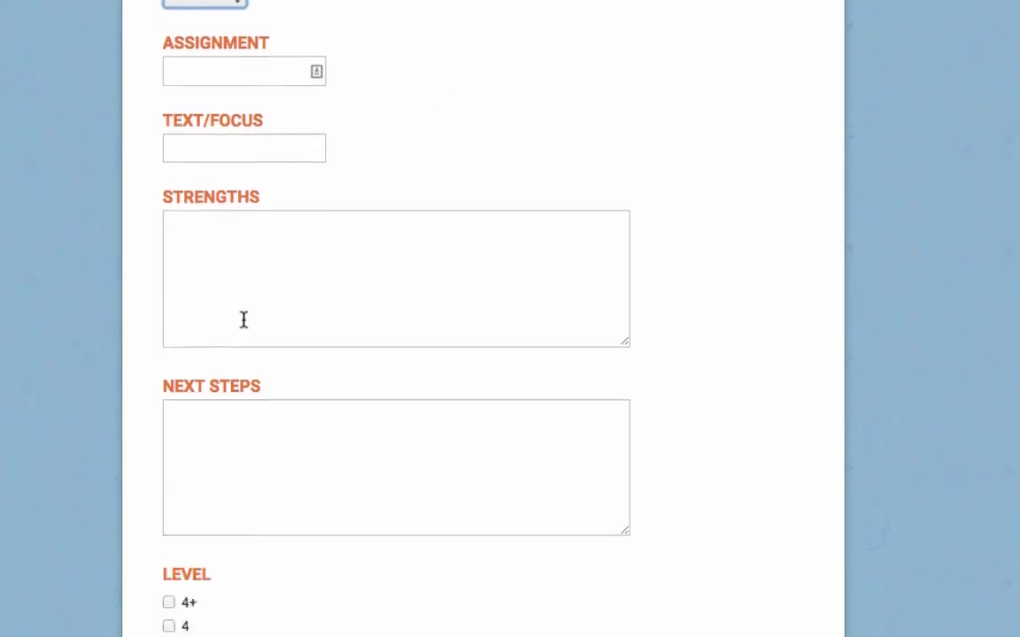
scroll(244, 326, up, 10)
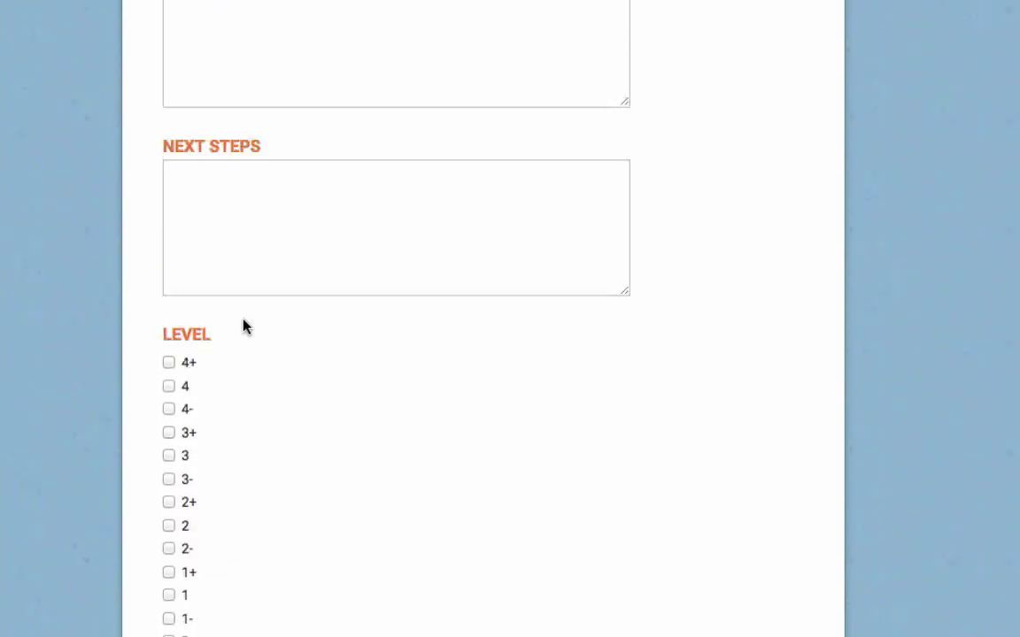
Return to the student's document and arrange it side by side with the feedback form in a 1x2 window layout
click(186, 1)
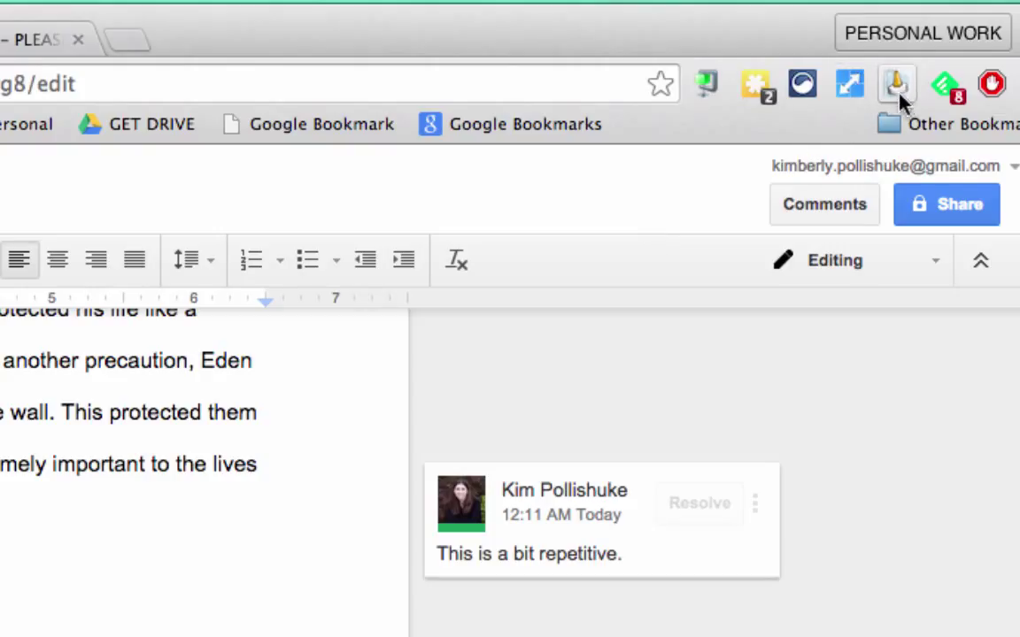
click(849, 86)
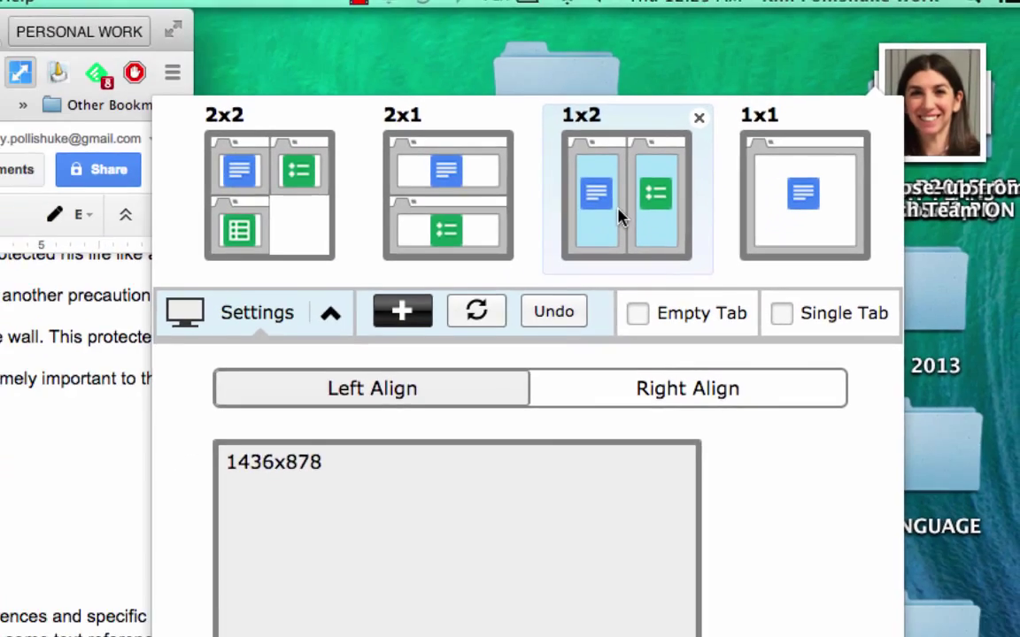
click(619, 217)
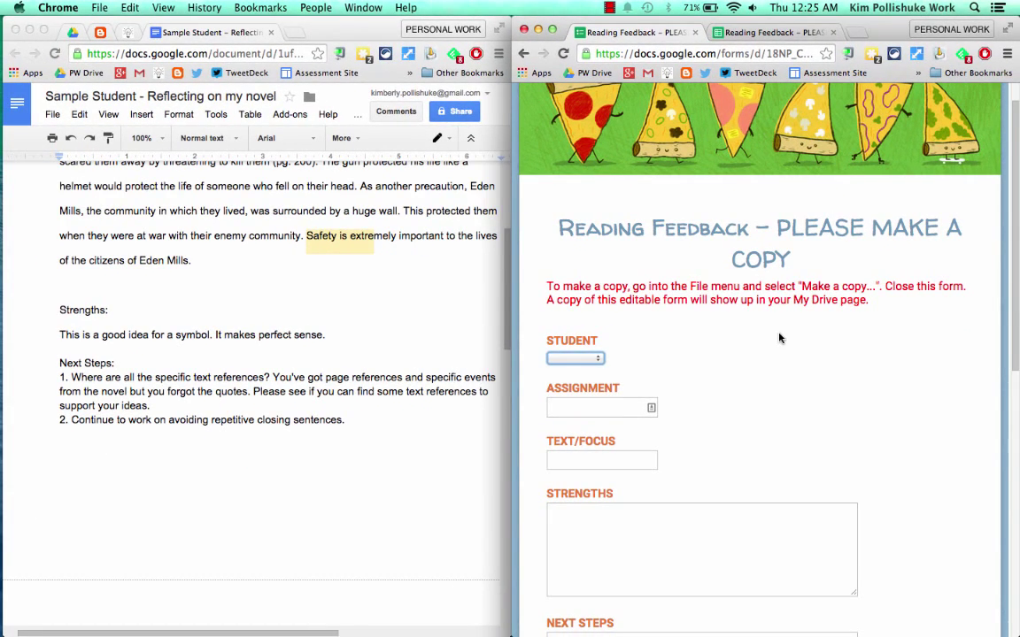
scroll(368, 380, right, 3)
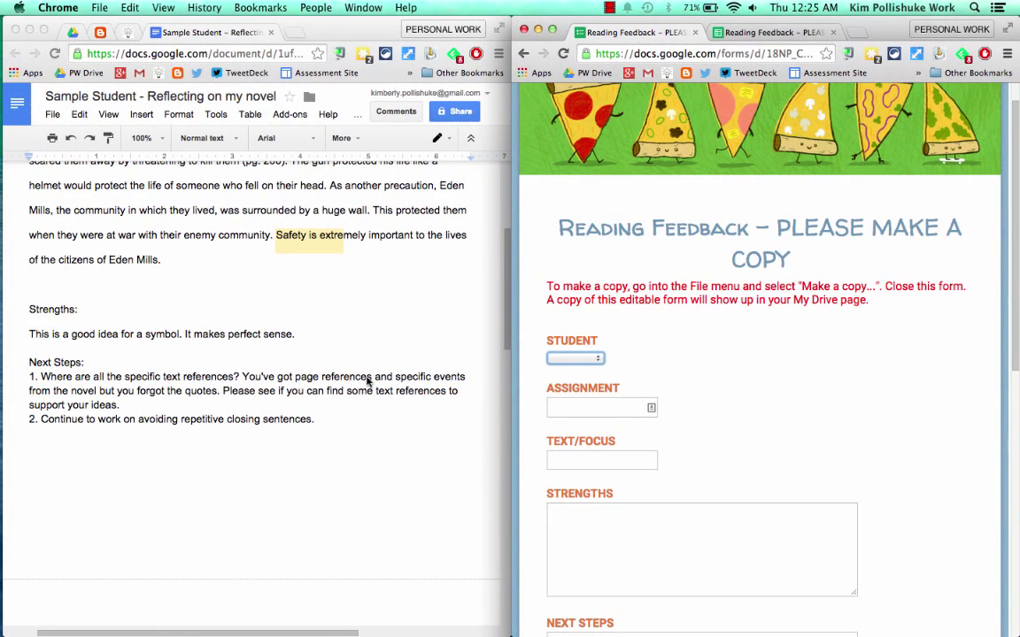
In the feedback form, choose student 1 and set the assignment to Symbols
click(597, 357)
click(571, 368)
click(591, 409)
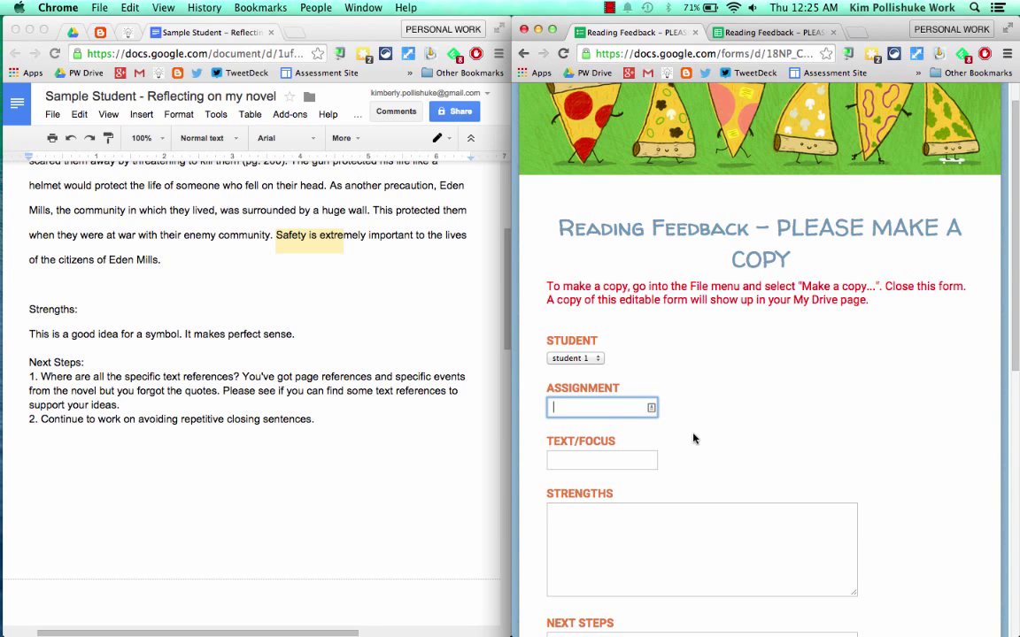
text(Symbols)
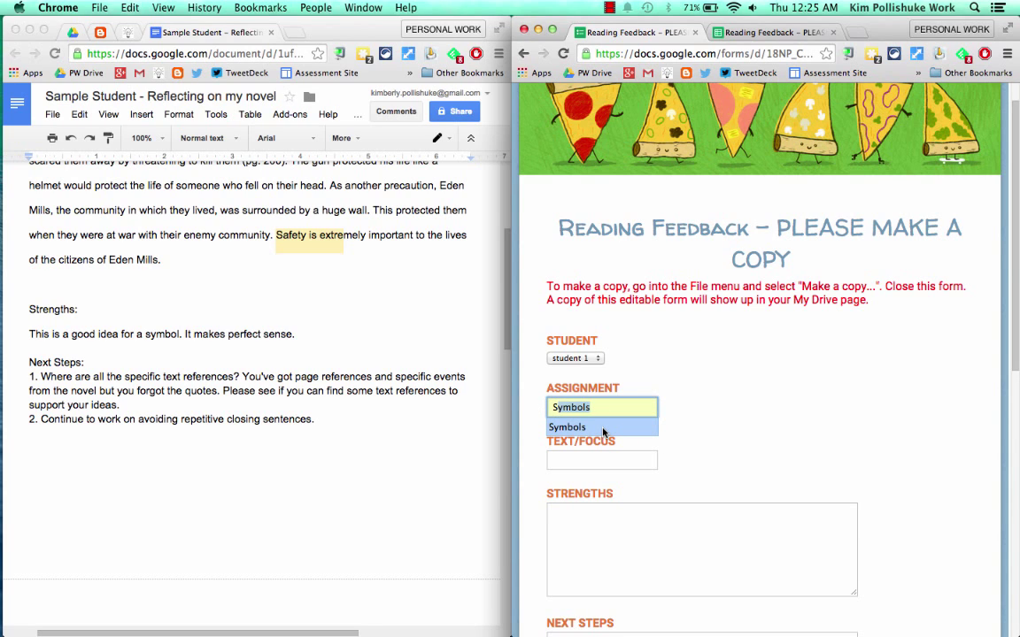
click(603, 428)
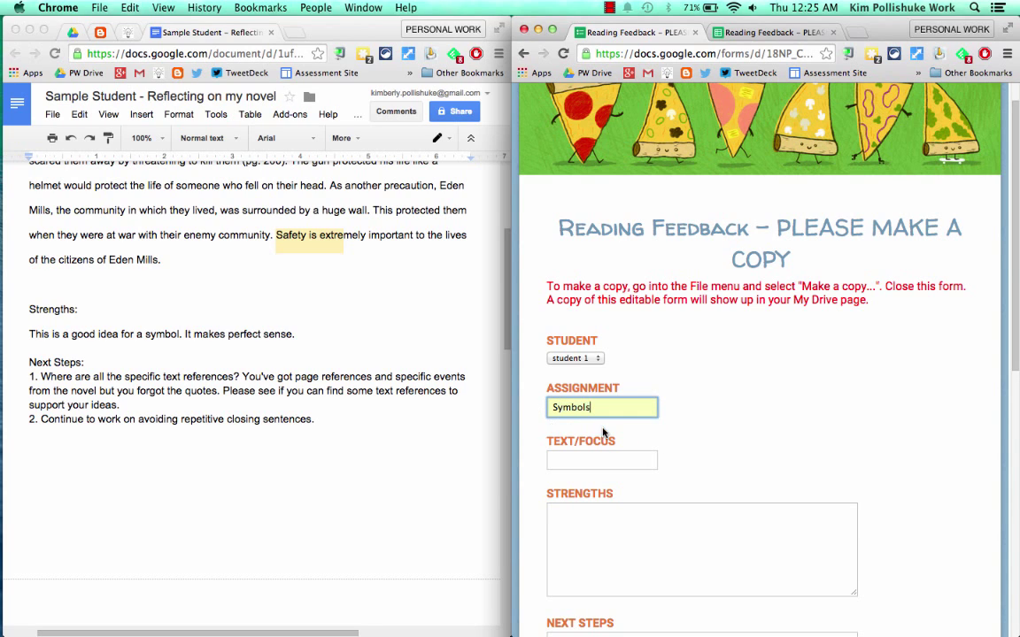
Check the novel's title in the student's paragraph and fill in Text/Focus with Rule of Three
click(618, 462)
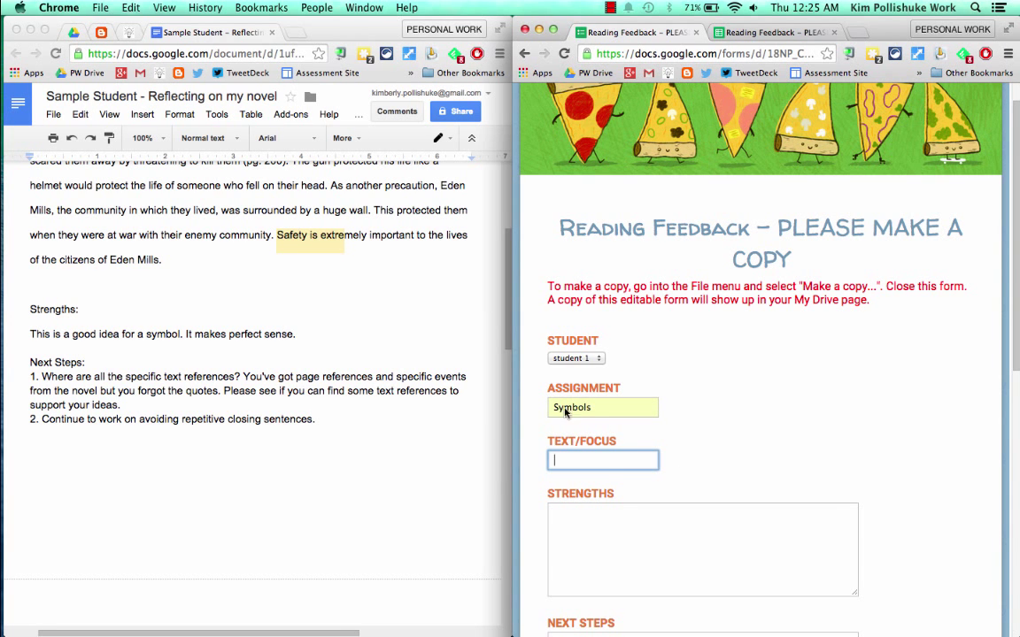
scroll(364, 408, up, 3)
scroll(364, 408, up, 3)
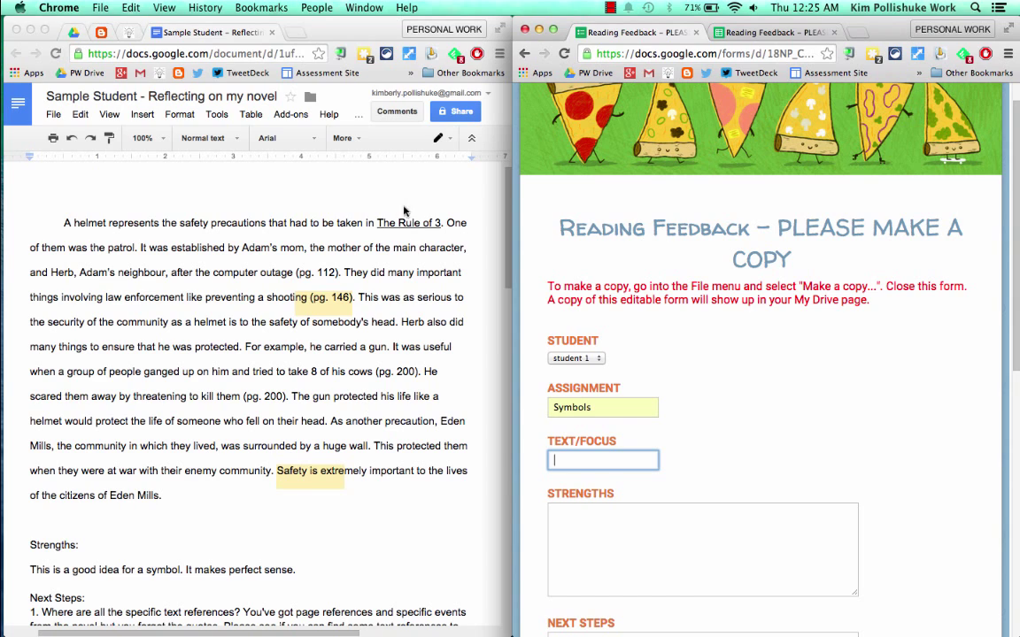
text(R)
key(Down)
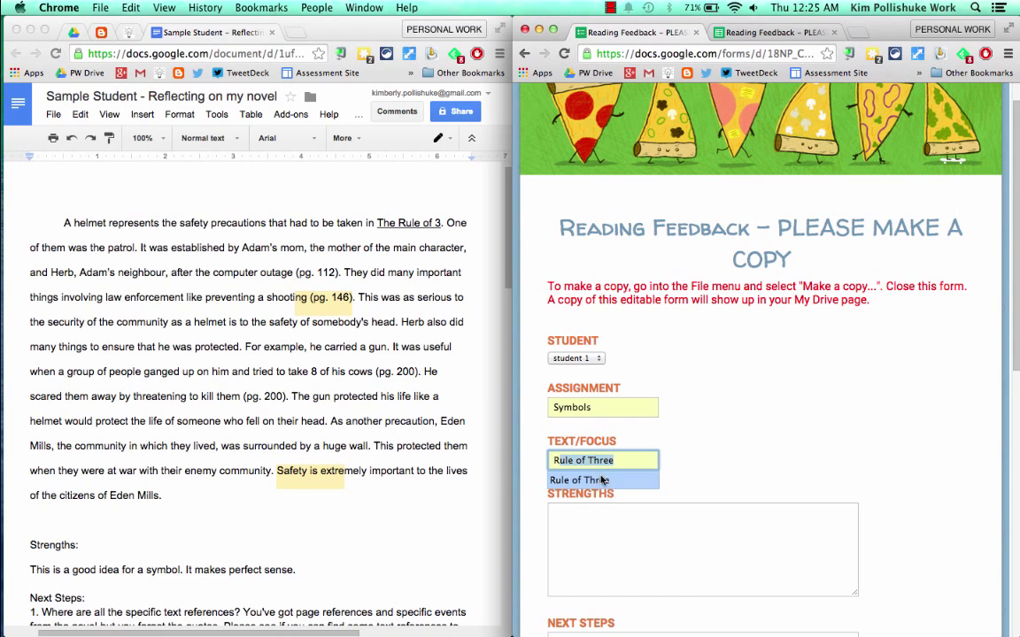
key(Return)
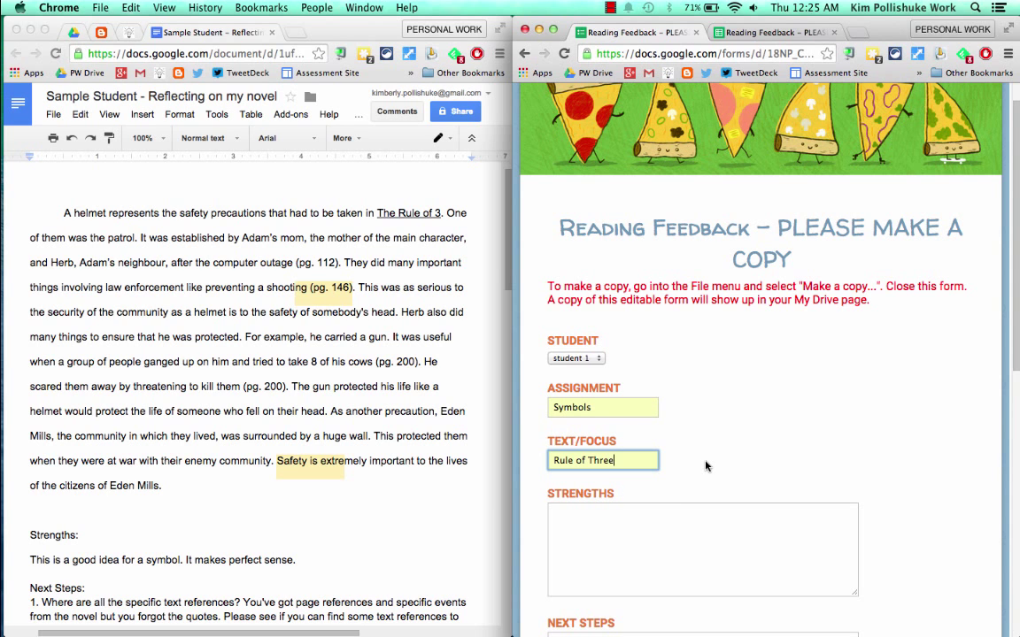
Copy the strengths comment from the student's document into the form's Strengths field
scroll(706, 462, down, 5)
scroll(291, 467, down, 3)
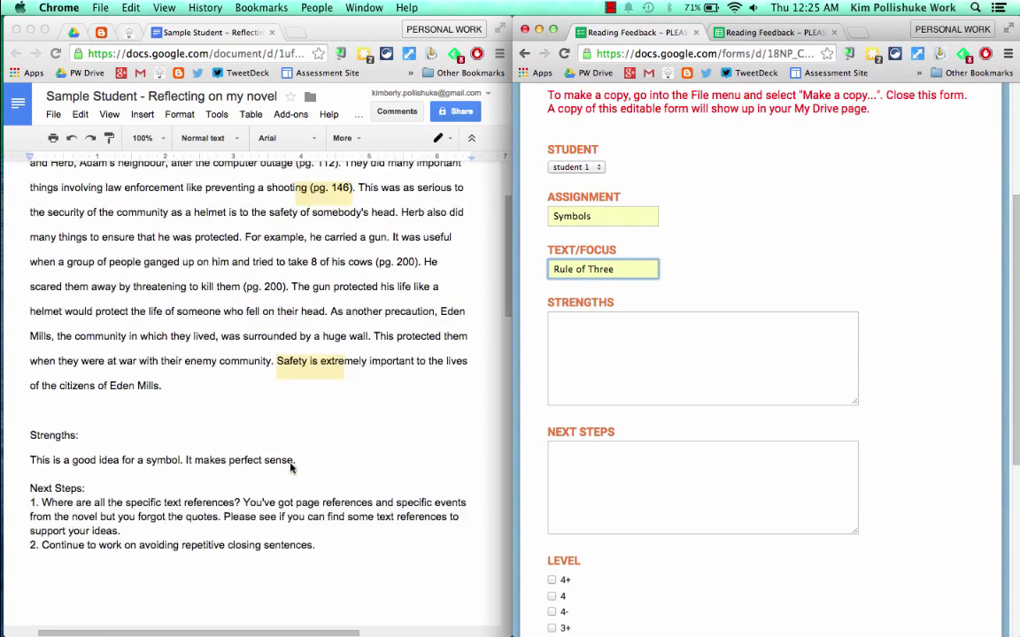
scroll(290, 467, down, 3)
drag(29, 344, 300, 342)
key(super+c)
click(577, 281)
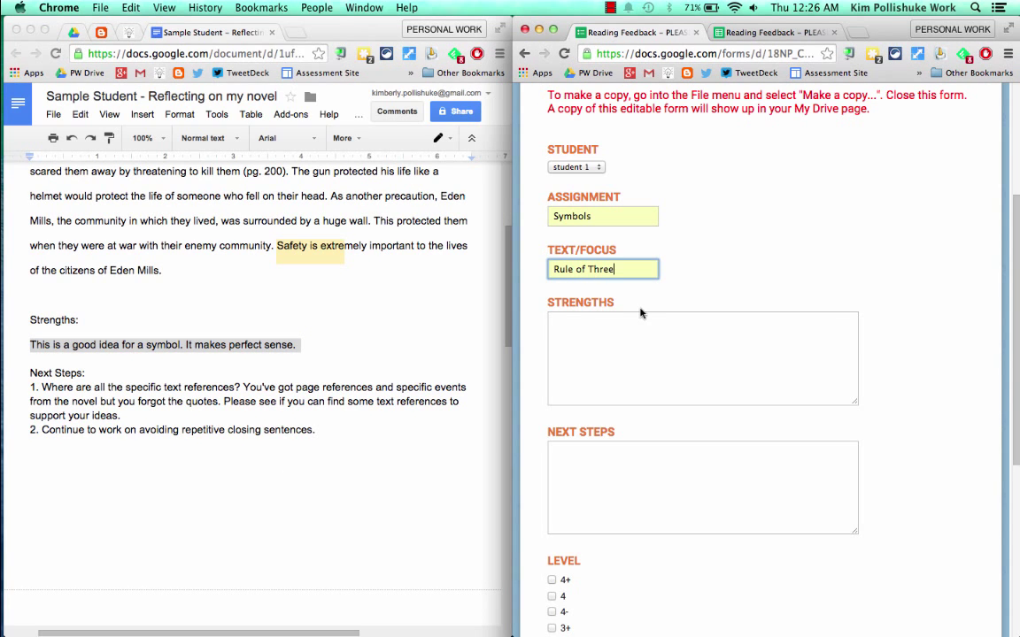
click(648, 353)
key(super+v)
Copy both numbered next steps from the student's document into the form's Next Steps field
click(80, 388)
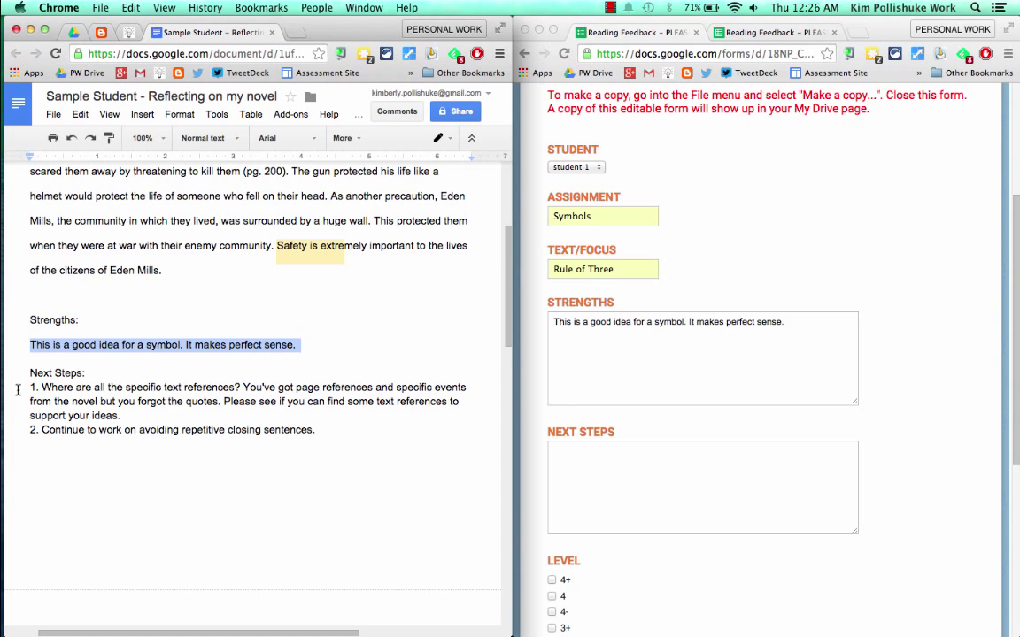
drag(30, 387, 330, 429)
key(super+c)
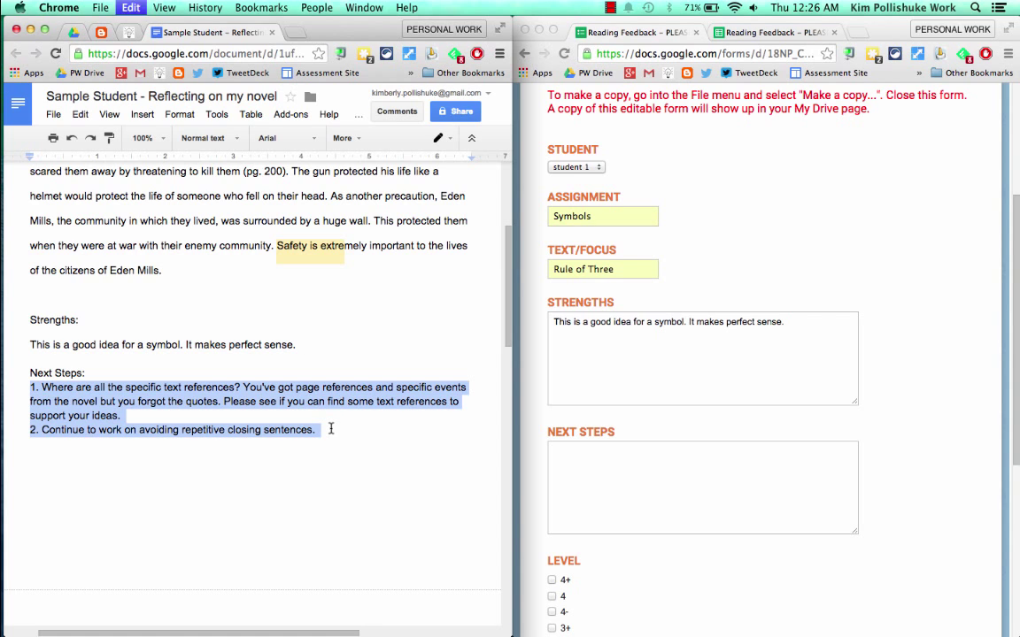
click(715, 487)
click(715, 489)
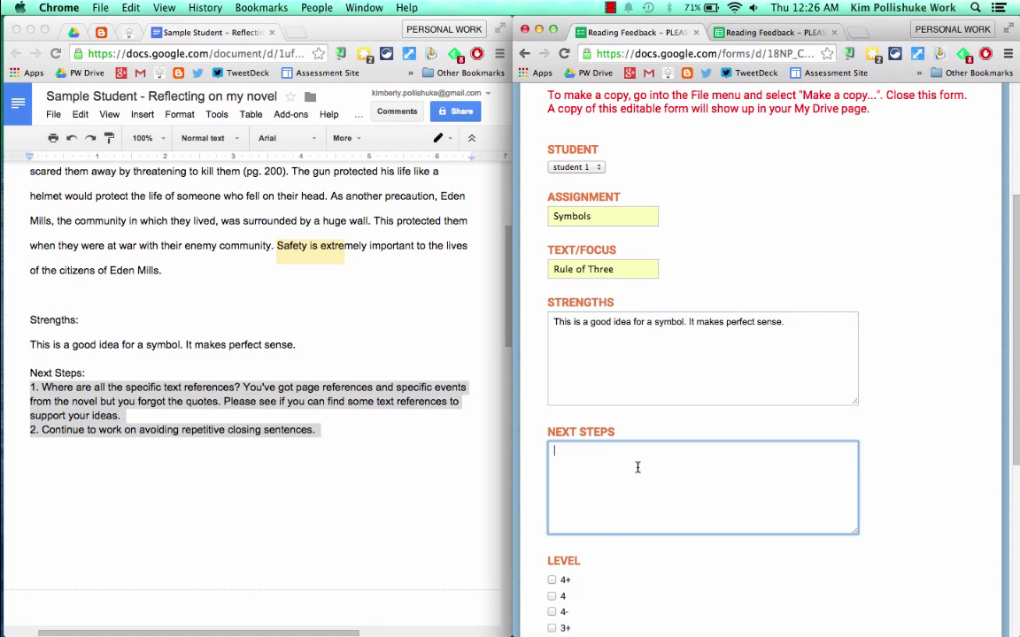
key(super+v)
scroll(637, 471, down, 3)
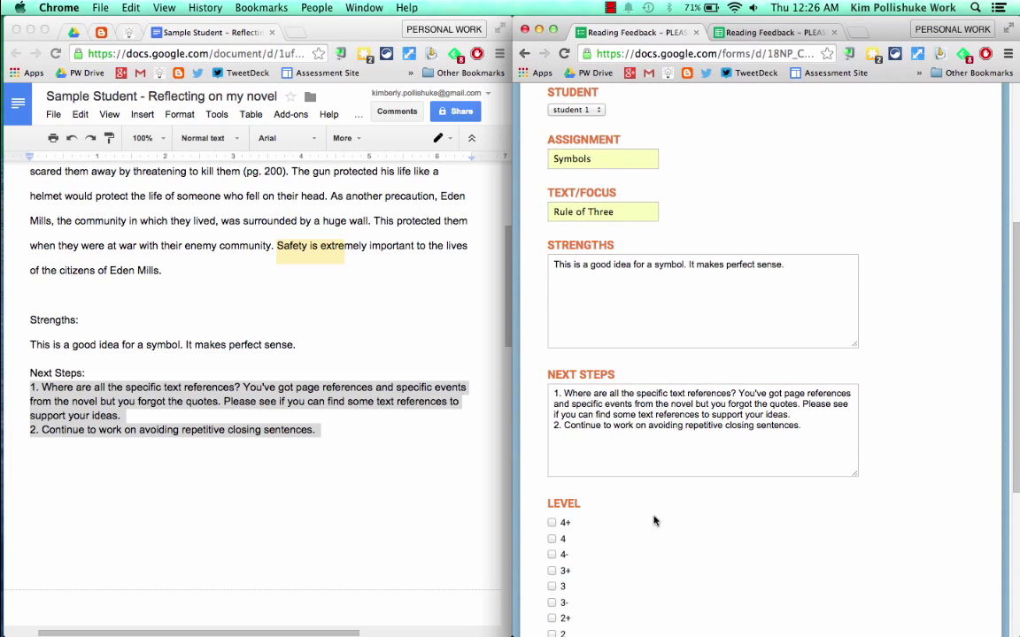
scroll(655, 519, down, 2)
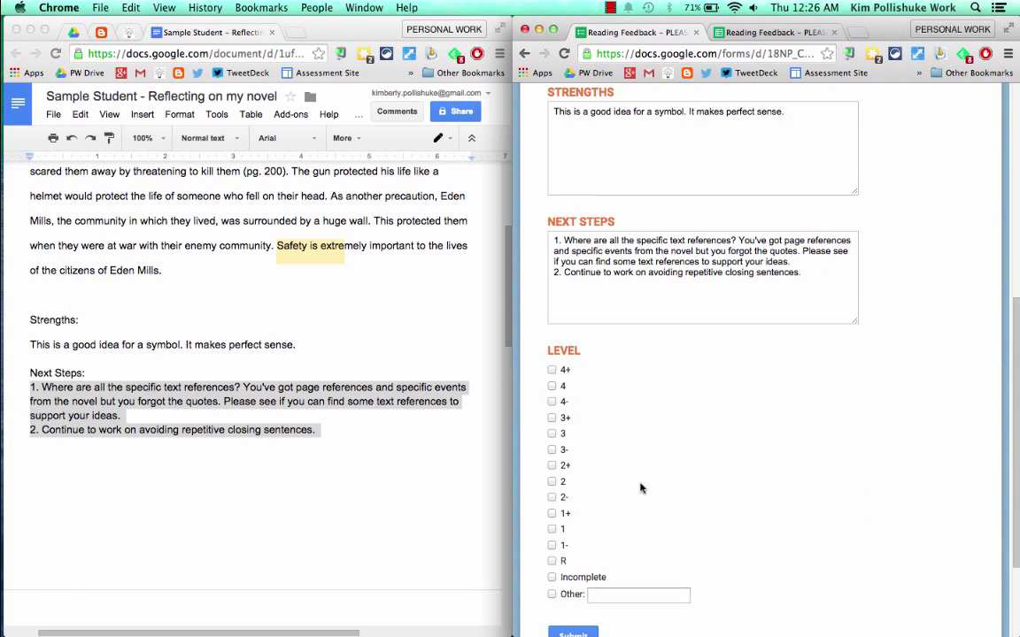
Mark levels 3+ and 3 in the feedback form and submit the response
click(553, 418)
scroll(704, 493, down, 2)
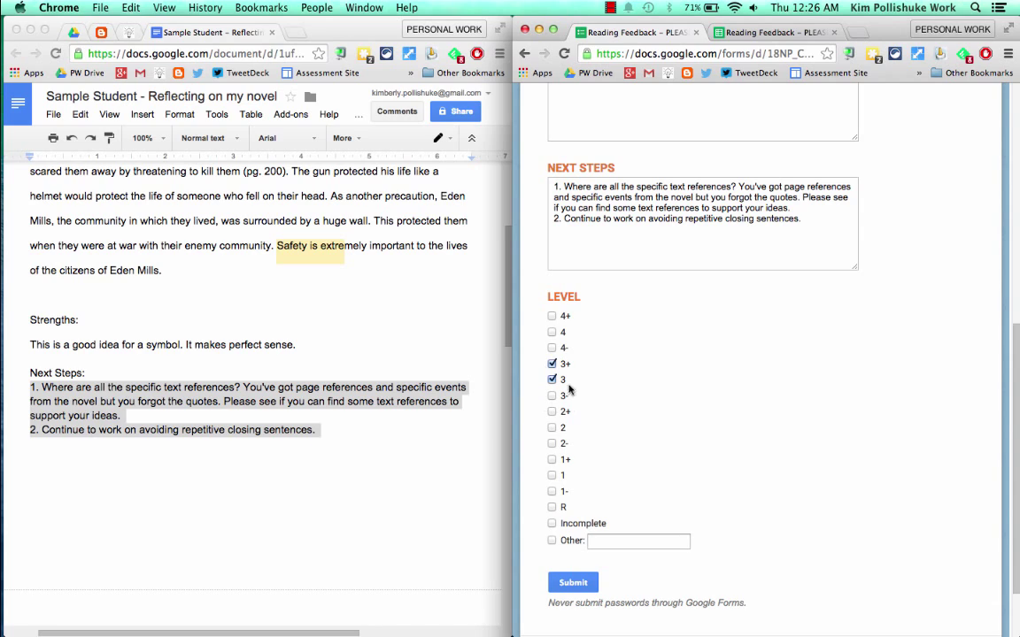
click(583, 583)
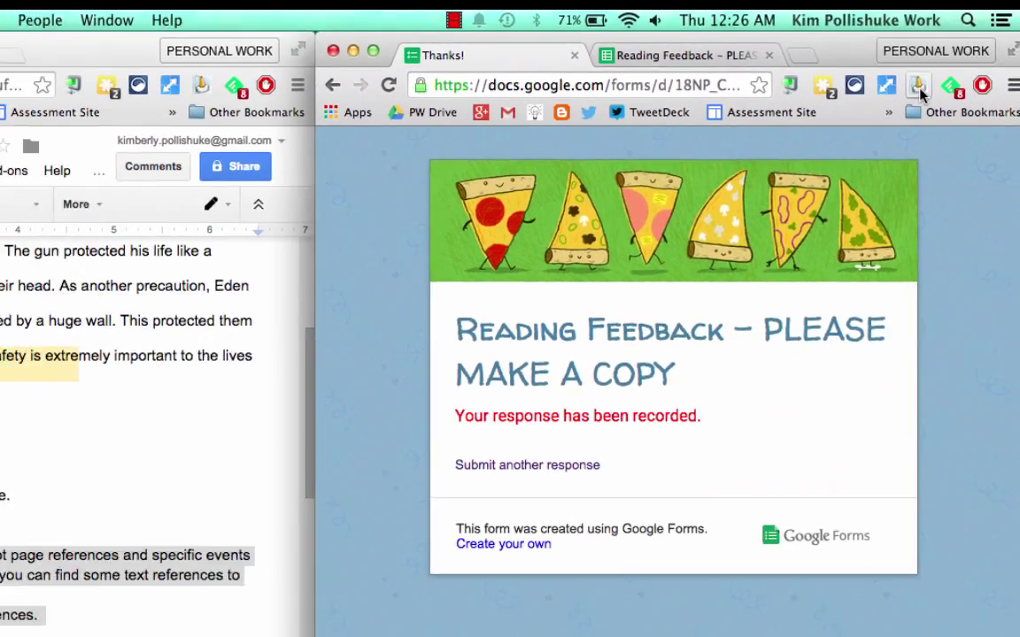
Merge the two side-by-side browser windows back into one and open the form's responses spreadsheet
click(886, 142)
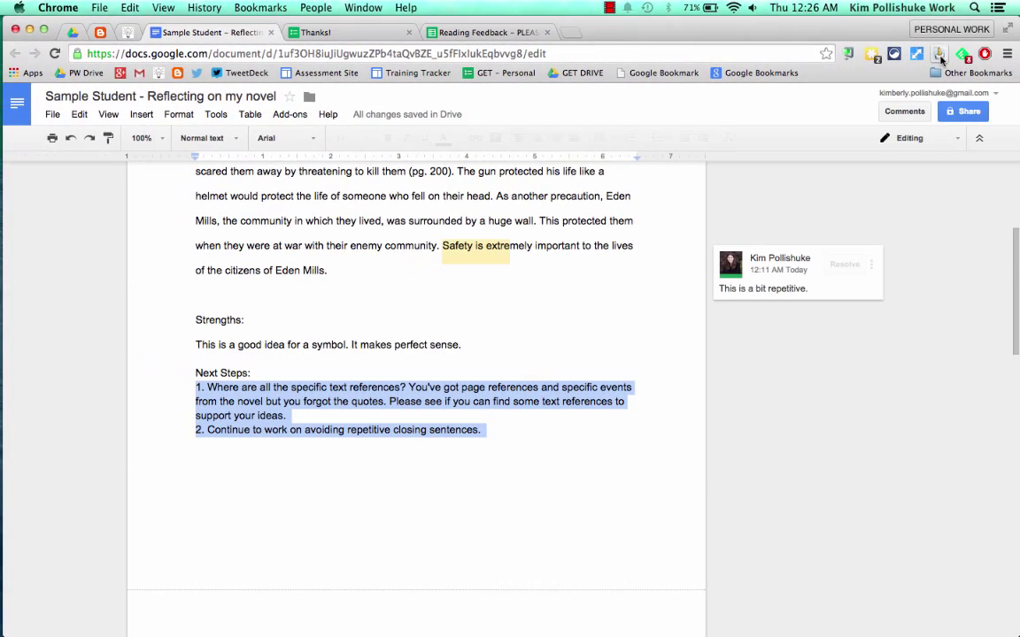
click(478, 33)
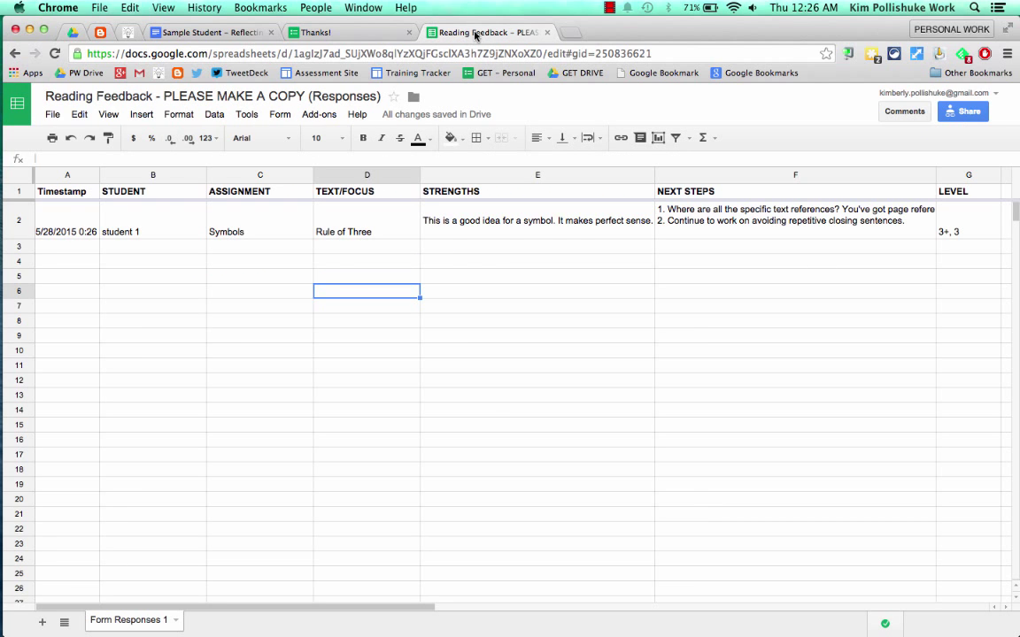
click(352, 33)
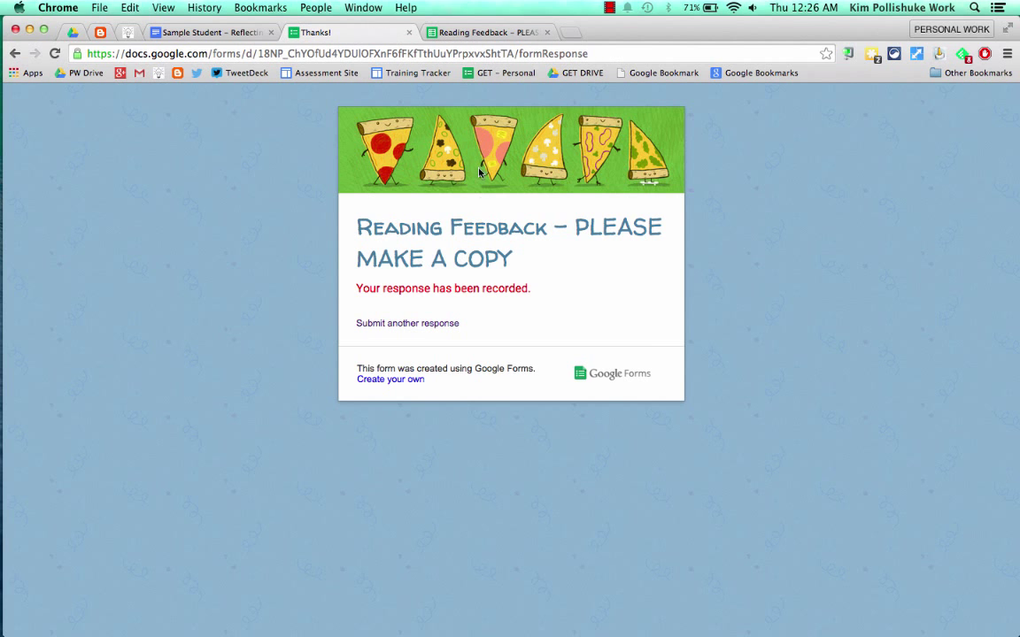
click(440, 33)
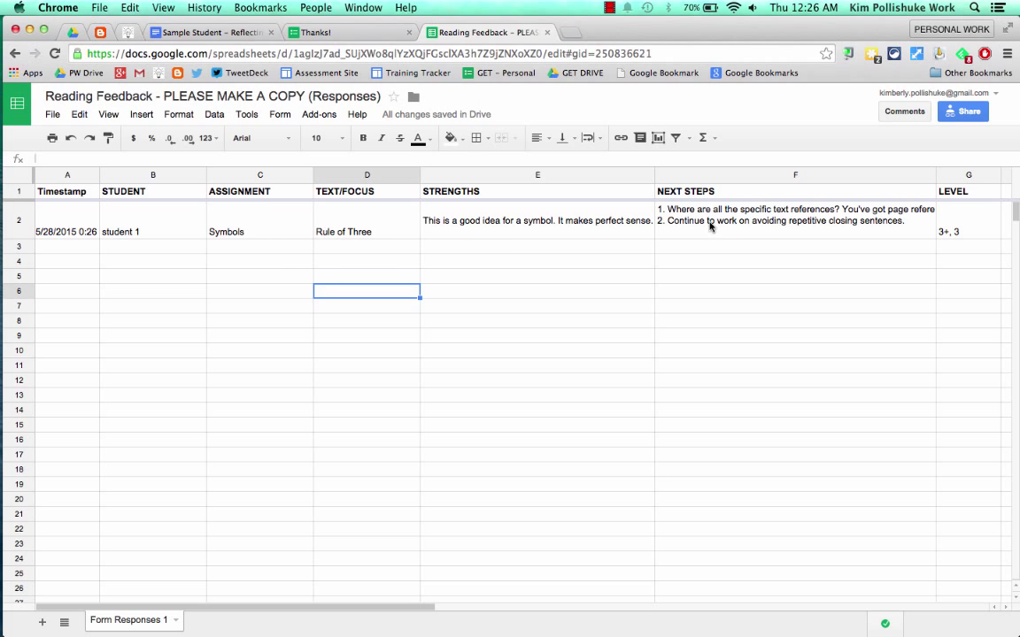
Wrap the text across row 2 of the responses sheet
click(15, 221)
click(595, 137)
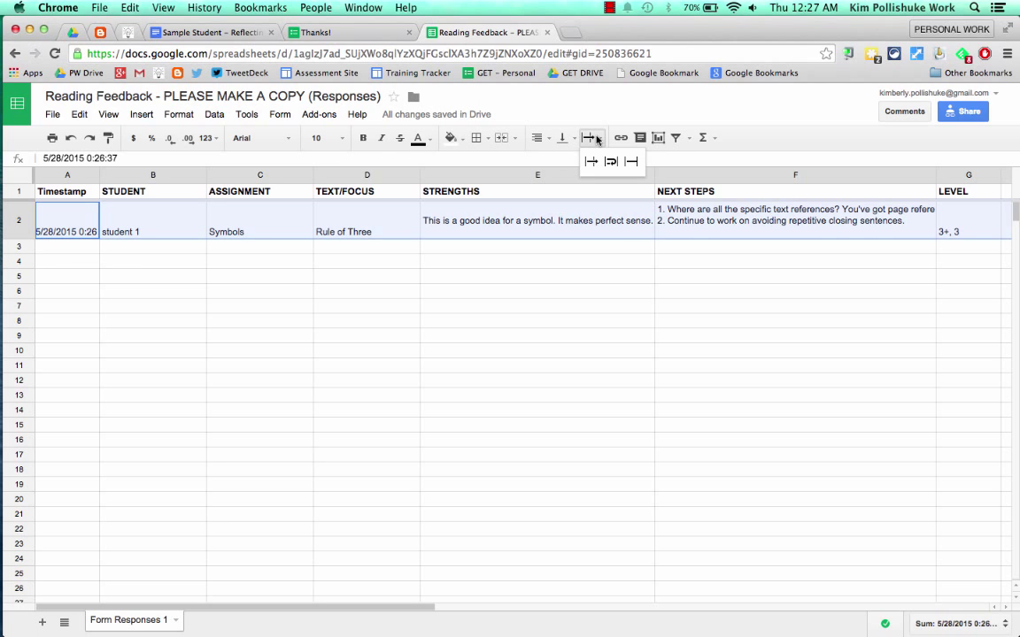
click(610, 161)
click(647, 301)
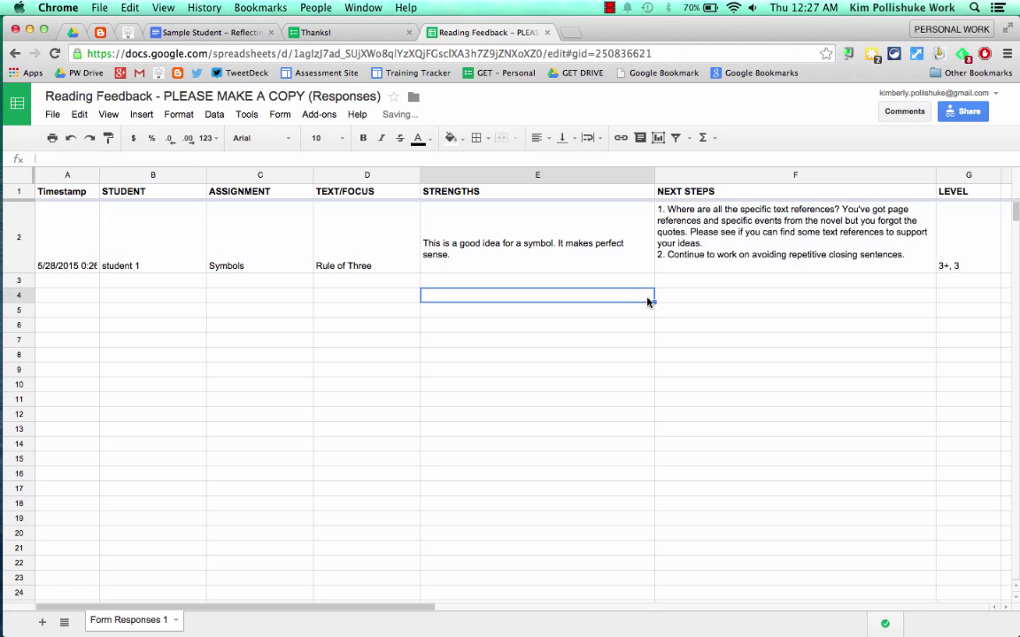
Sort the responses sheet A → Z by the Student column
click(337, 33)
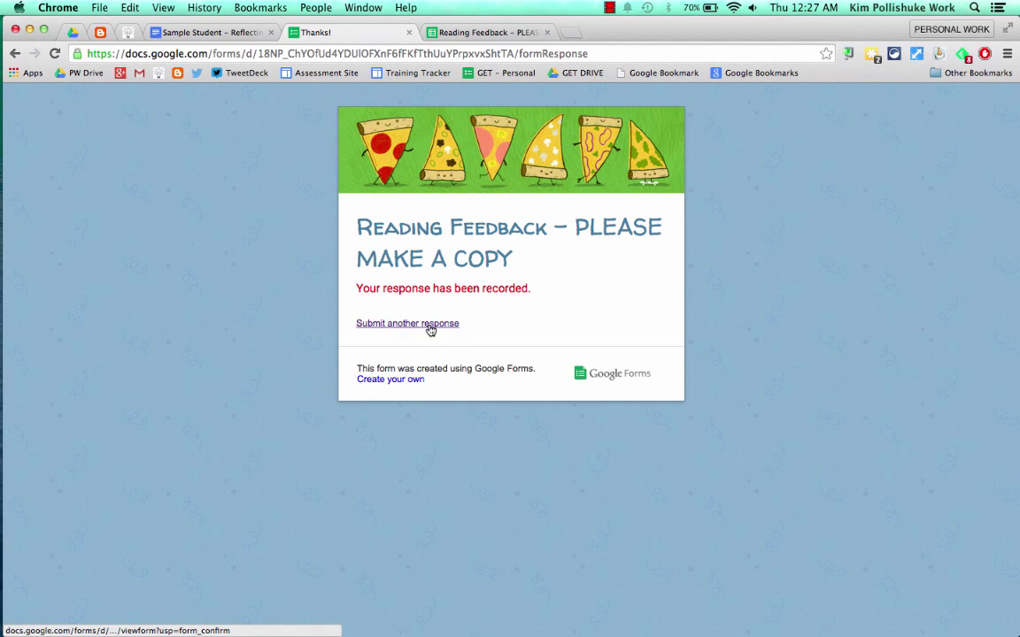
click(493, 34)
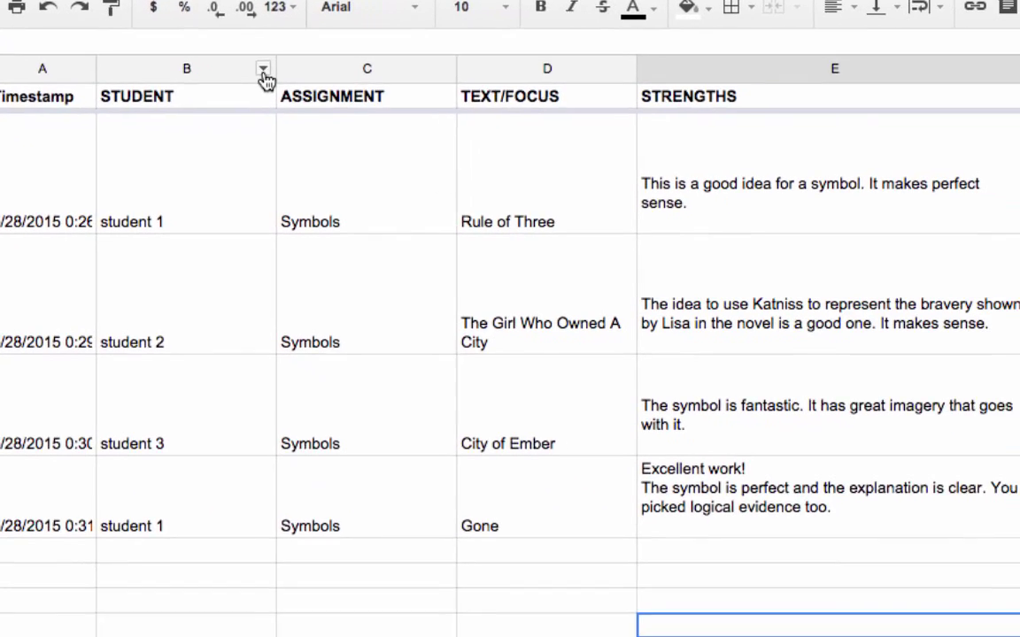
click(414, 109)
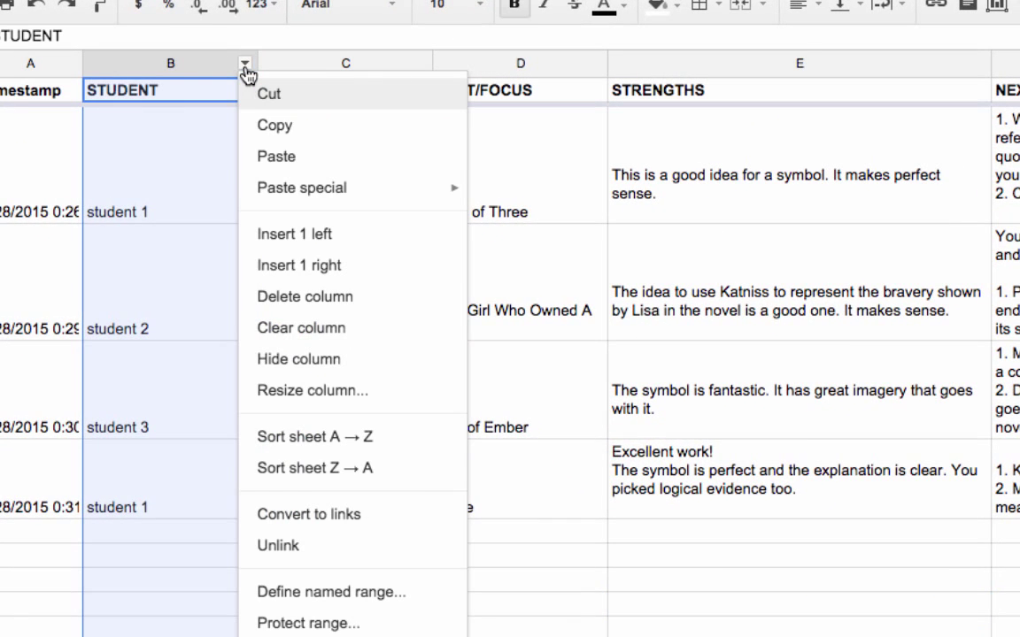
click(400, 443)
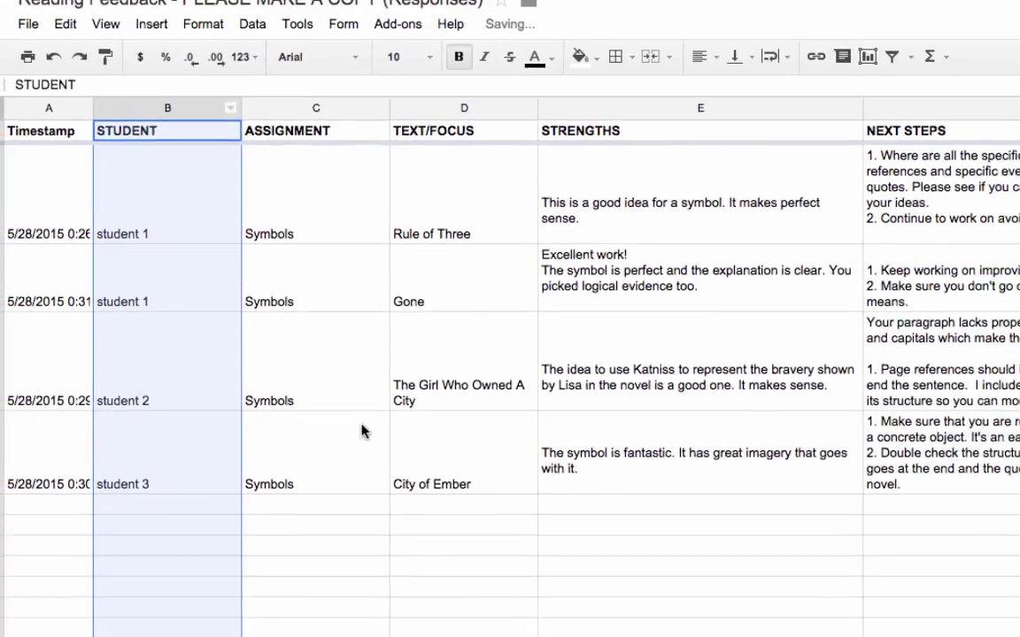
click(322, 600)
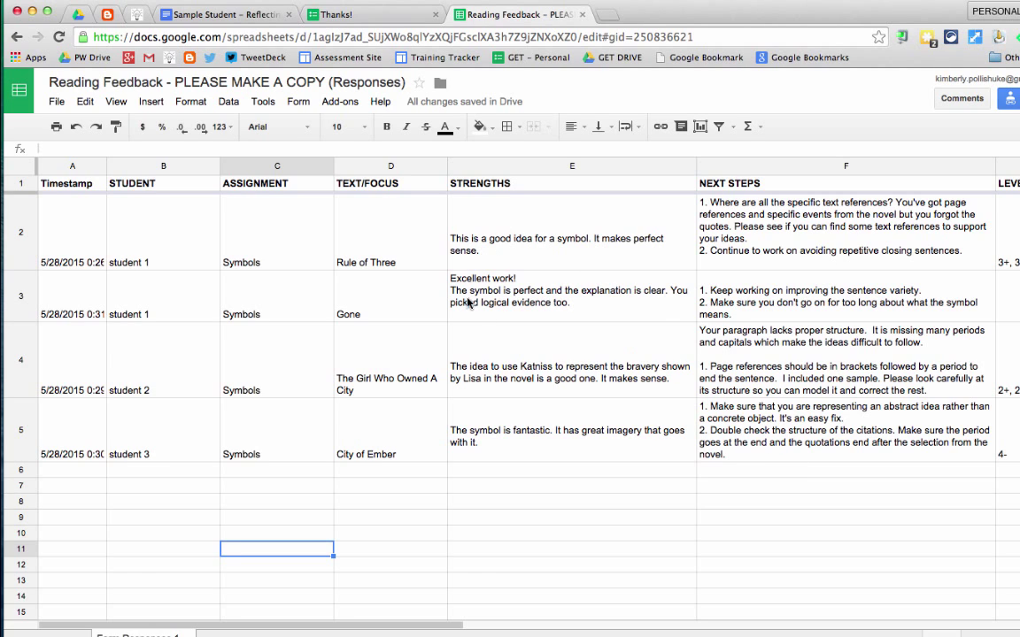
Turn on a filter for the responses table and limit the Student column to student 1
click(731, 213)
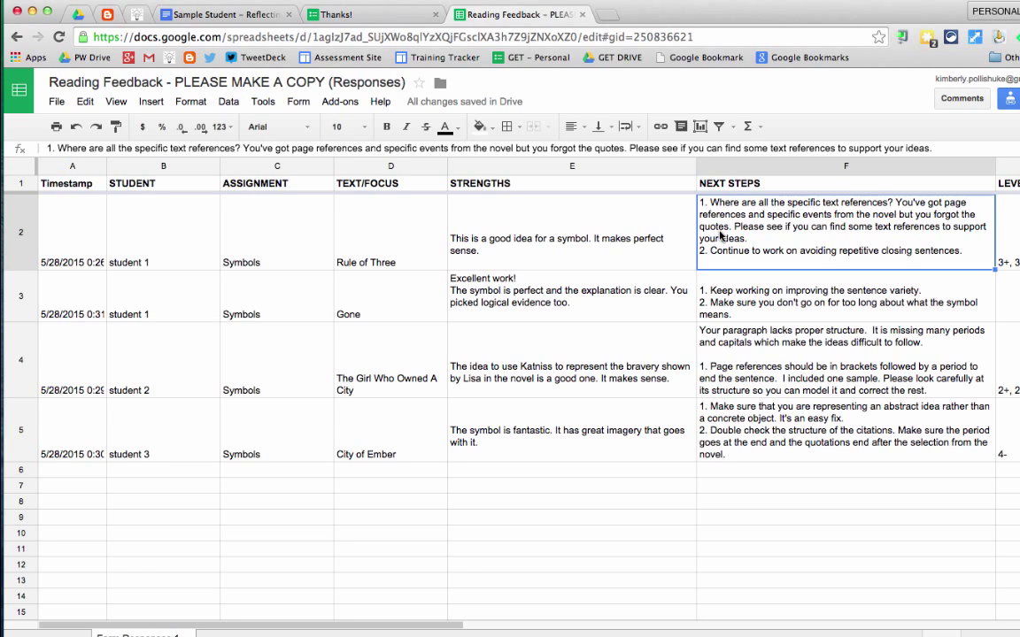
click(611, 242)
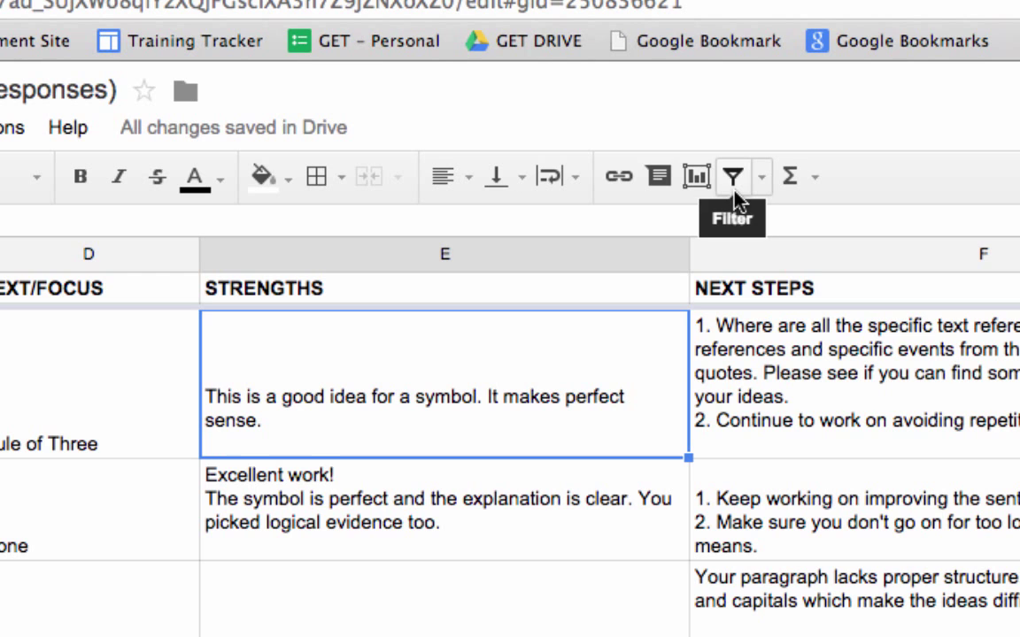
click(734, 186)
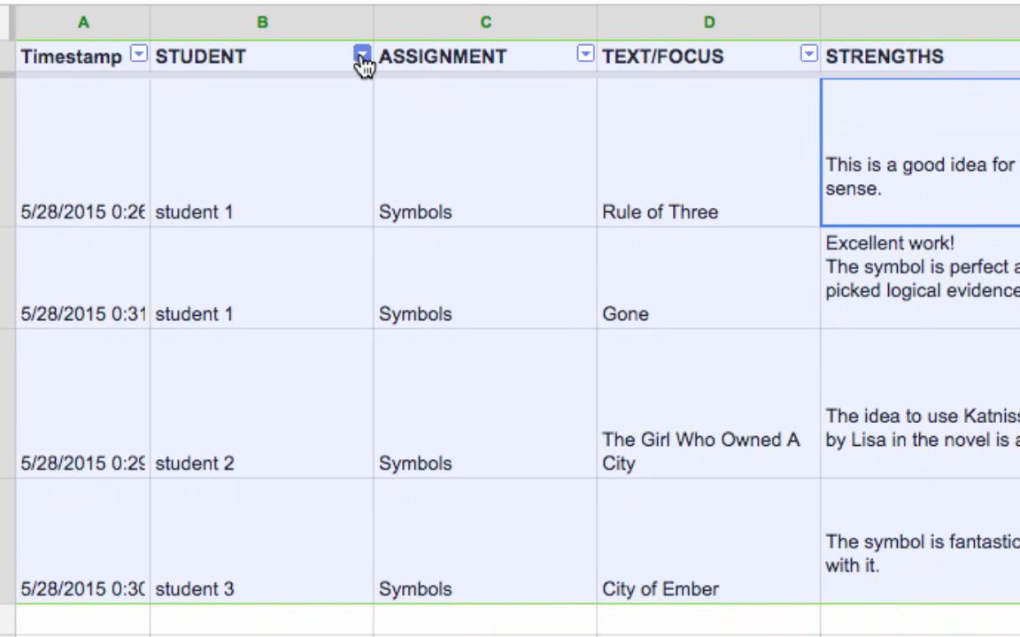
click(374, 144)
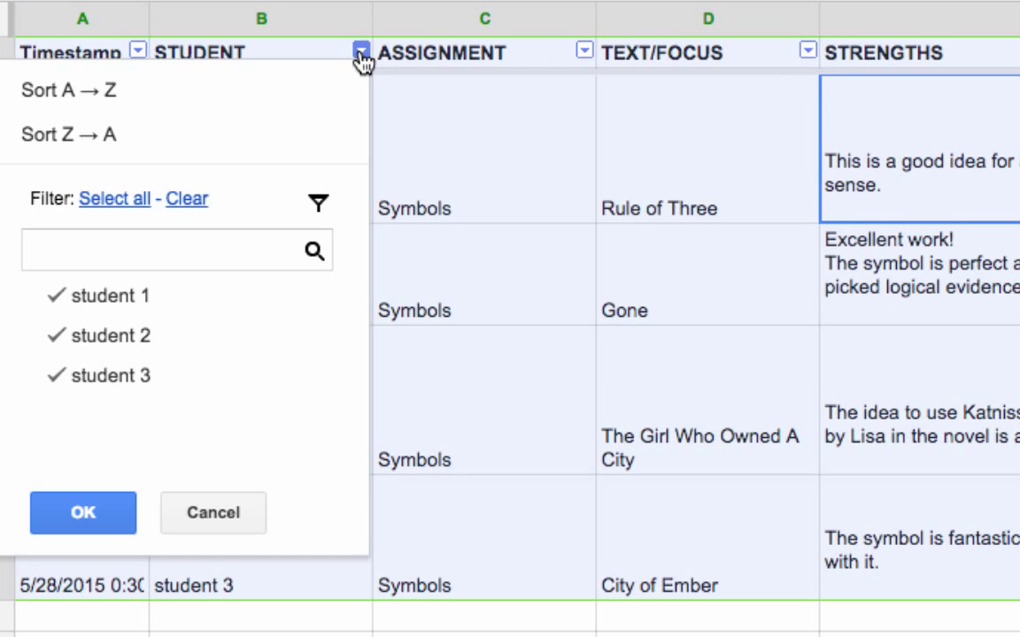
click(186, 200)
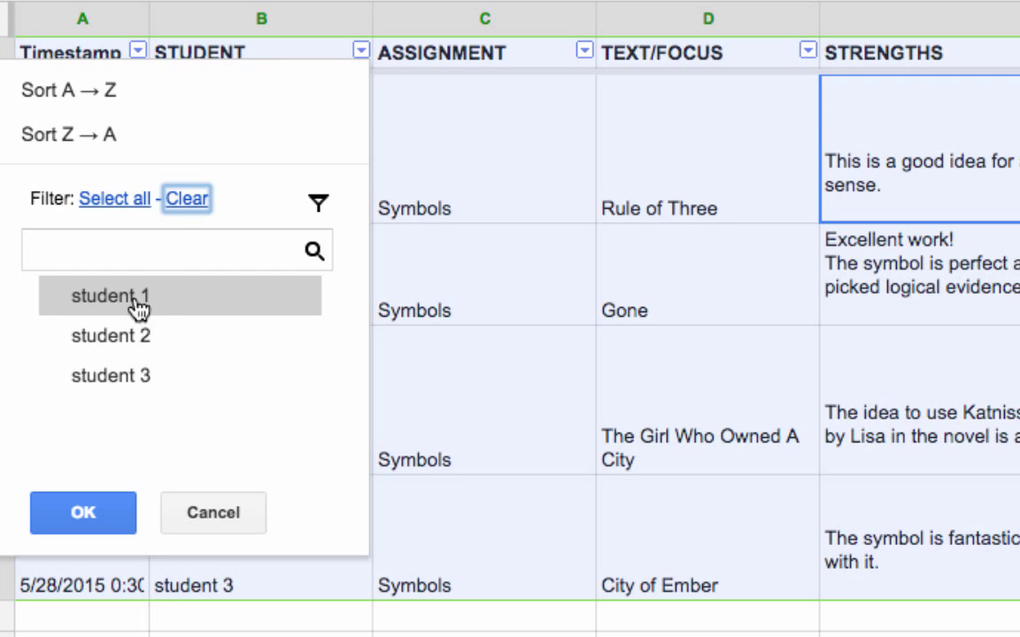
click(204, 306)
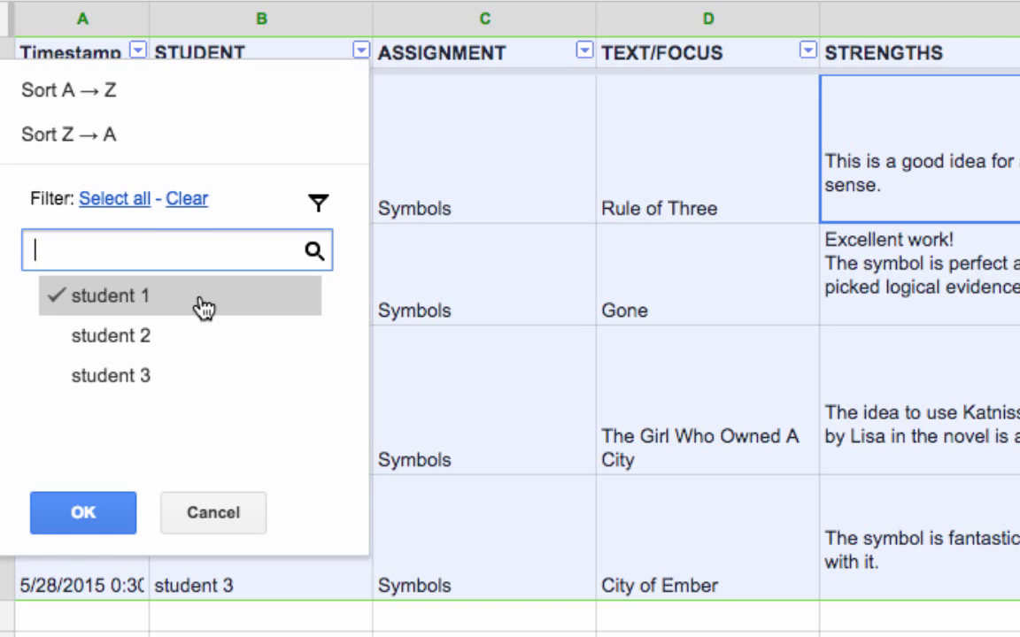
click(84, 506)
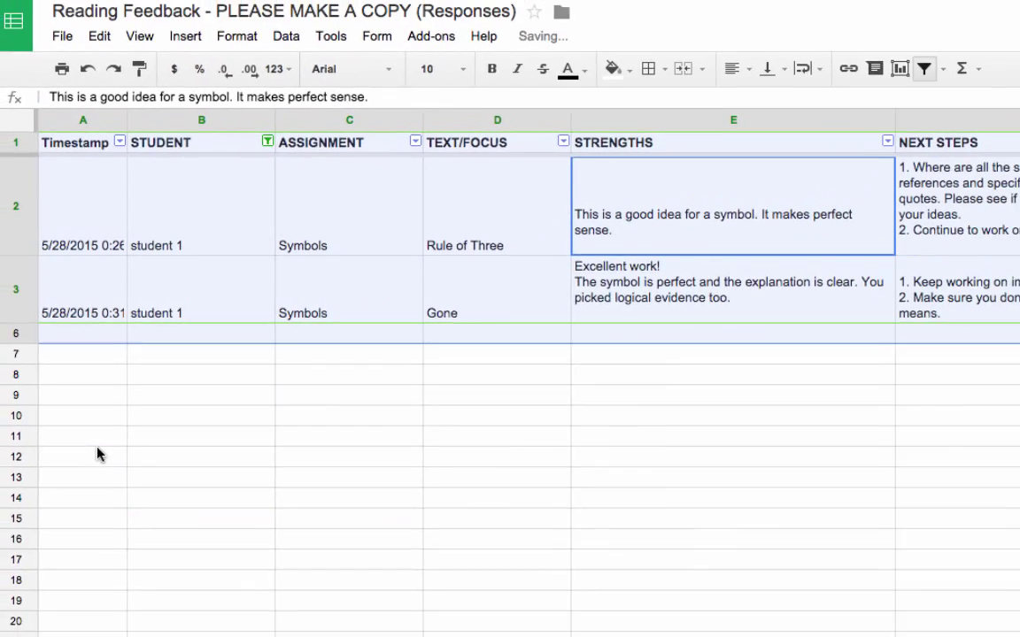
click(266, 408)
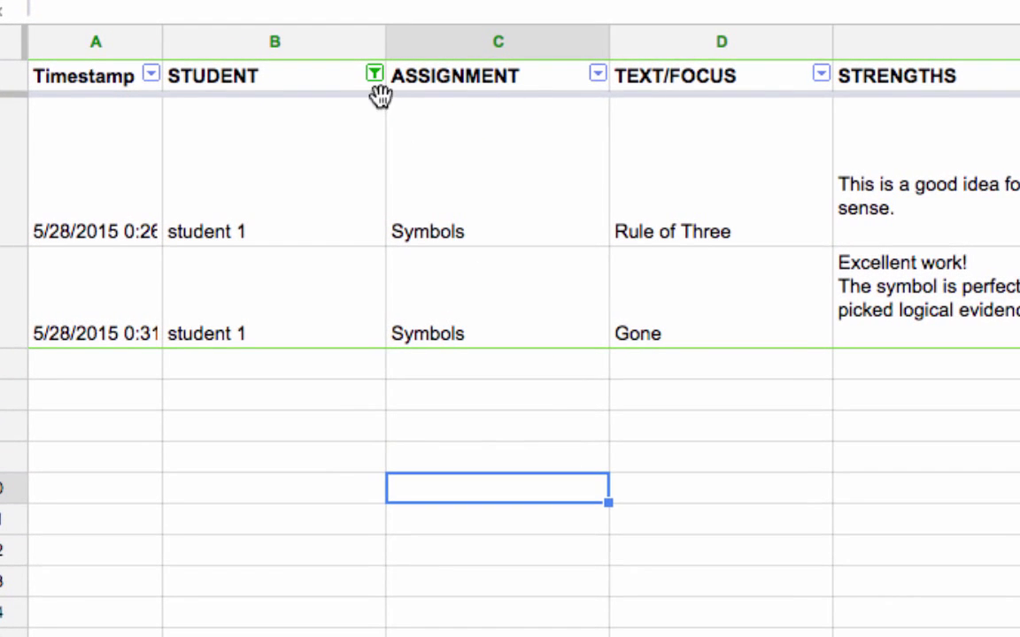
Reset the Student column filter to include all students
click(376, 78)
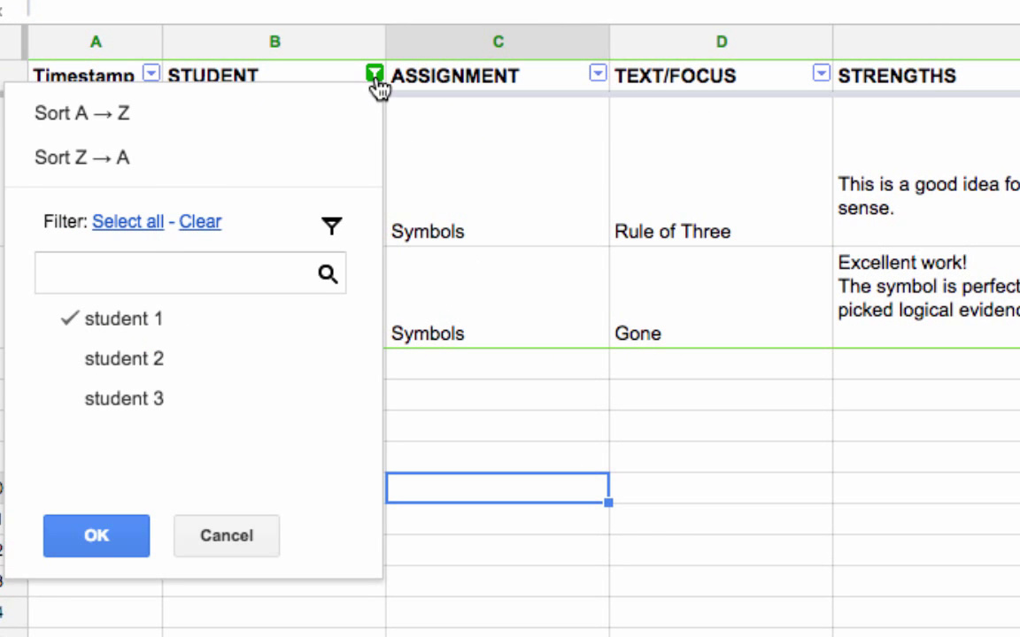
click(152, 227)
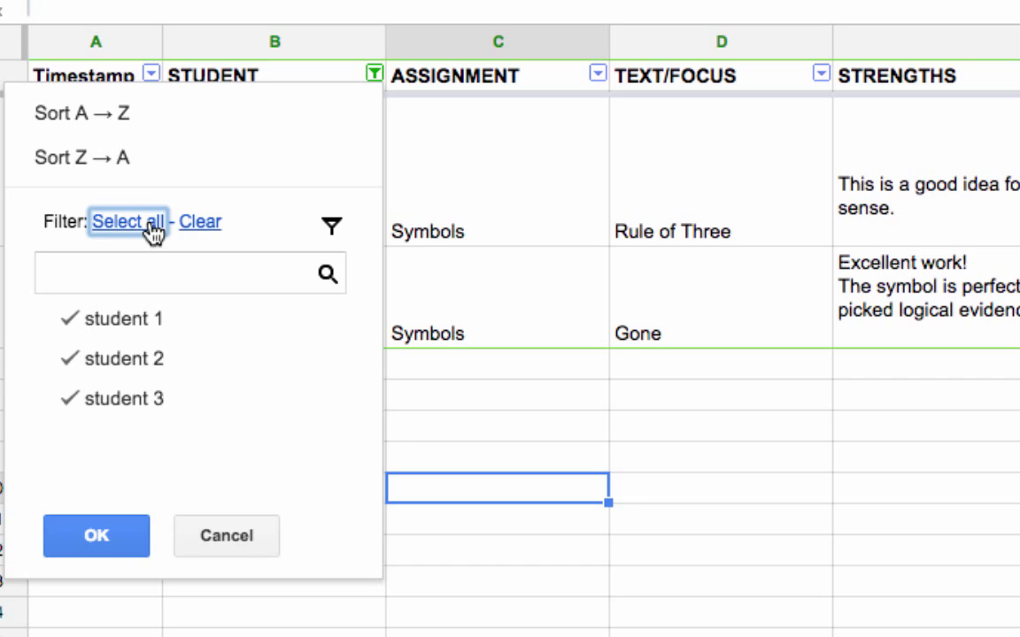
click(106, 548)
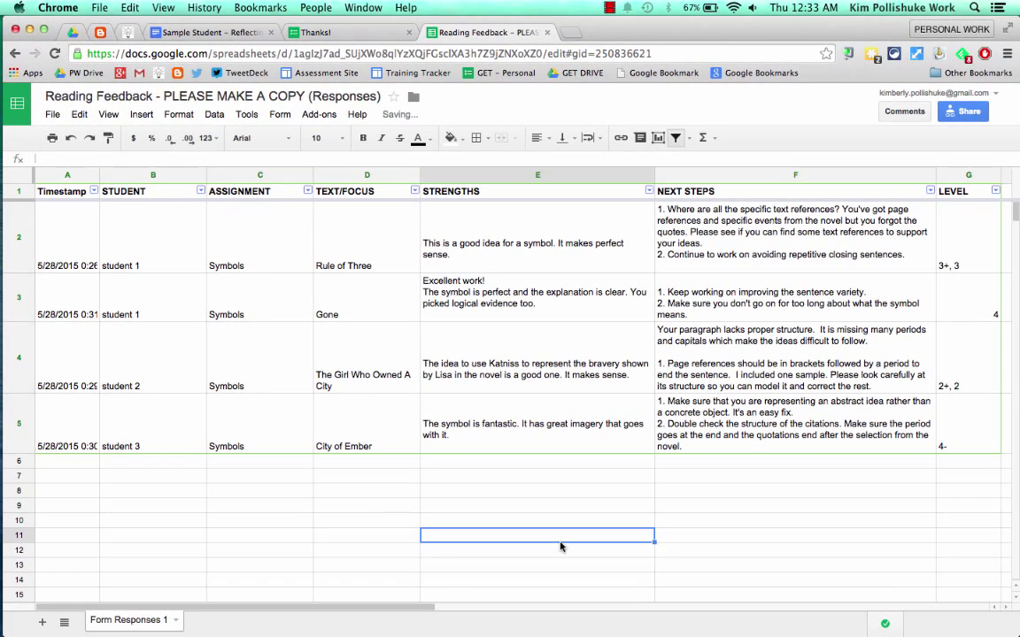
Open a new blank feedback form from the confirmation page, look over its fields, and return to the responses spreadsheet
click(321, 32)
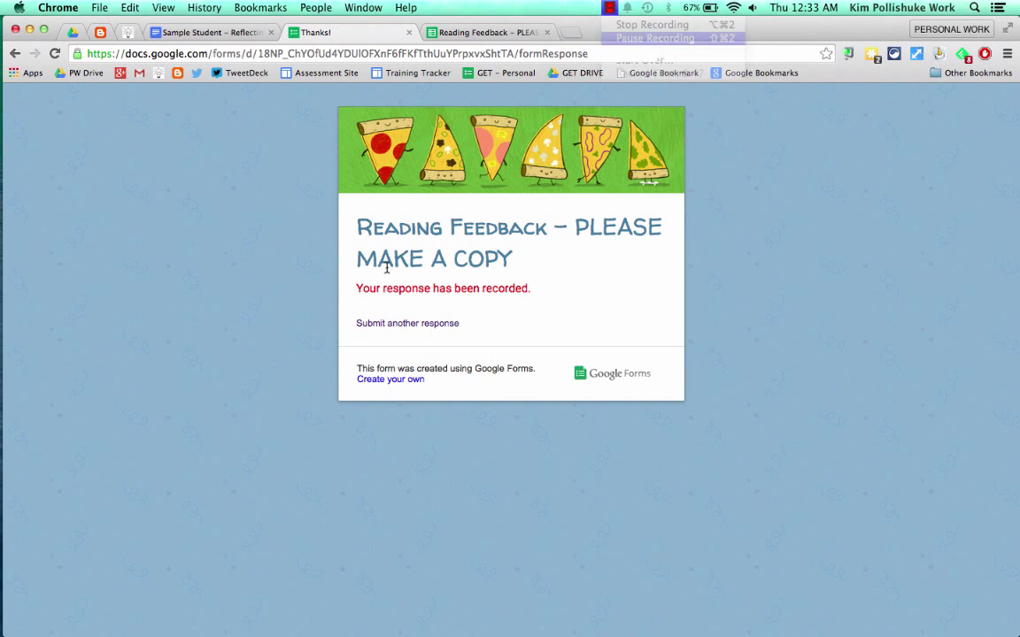
click(419, 324)
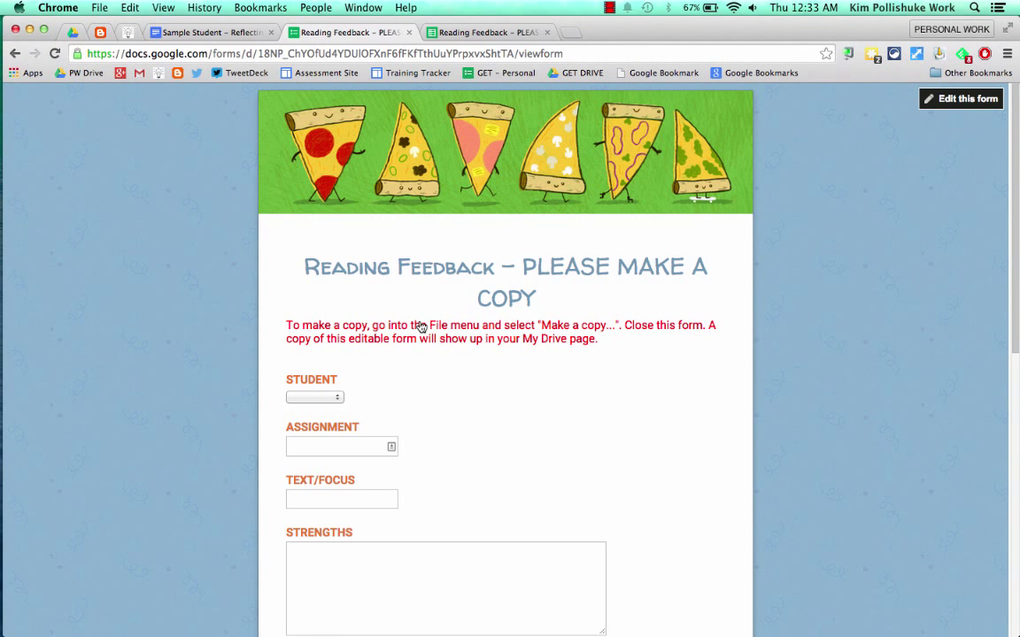
scroll(421, 327, down, 3)
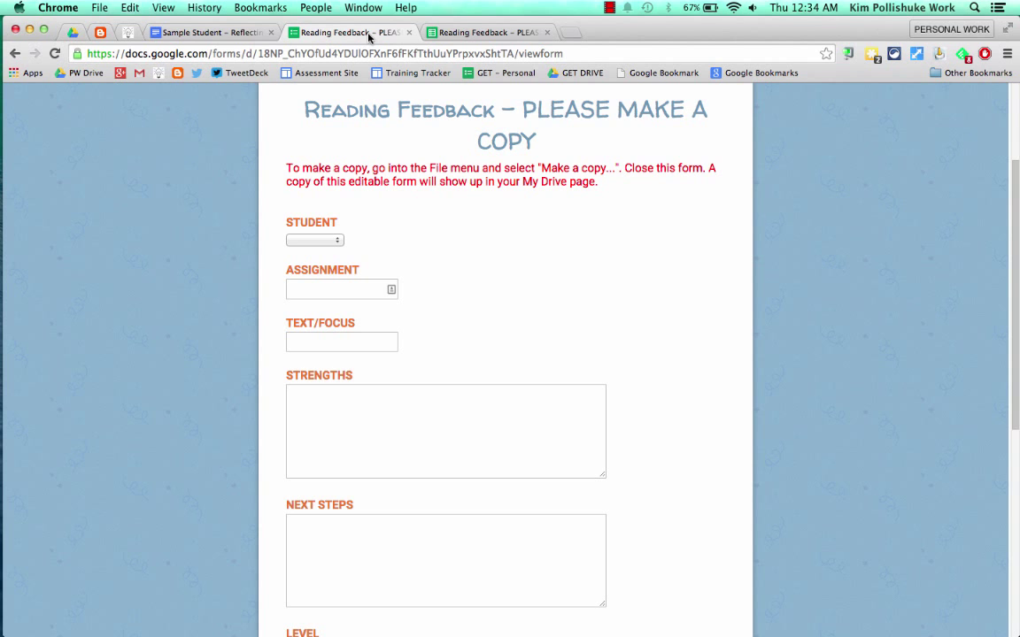
scroll(474, 271, up, 2)
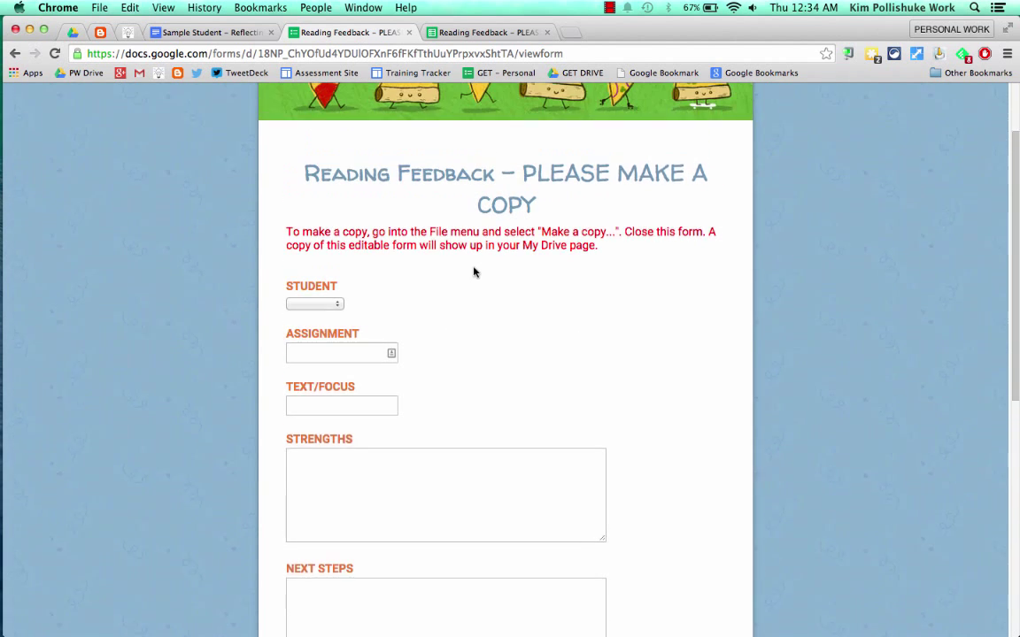
click(483, 33)
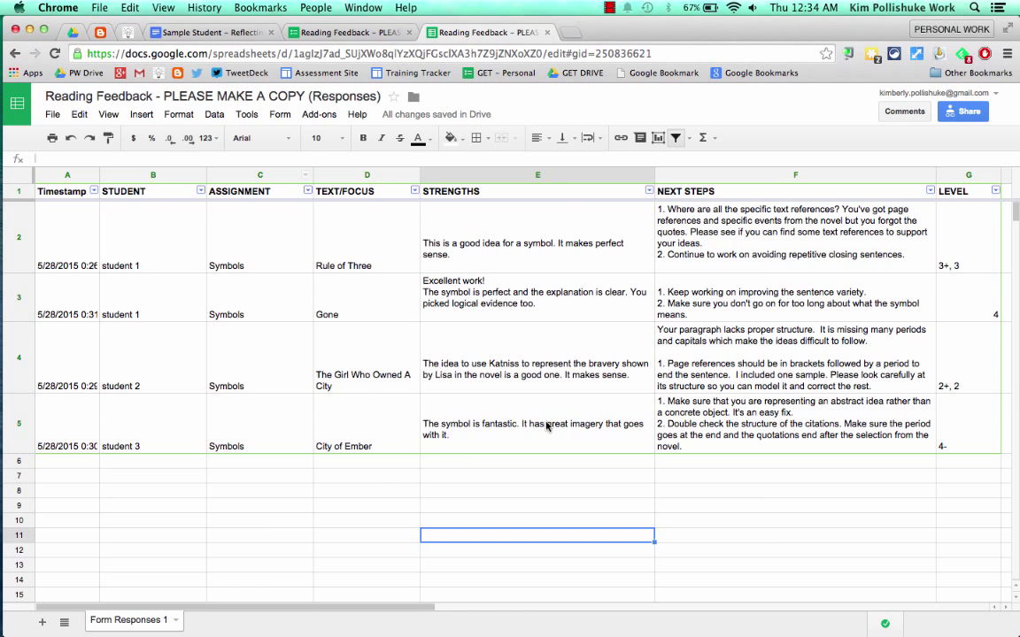